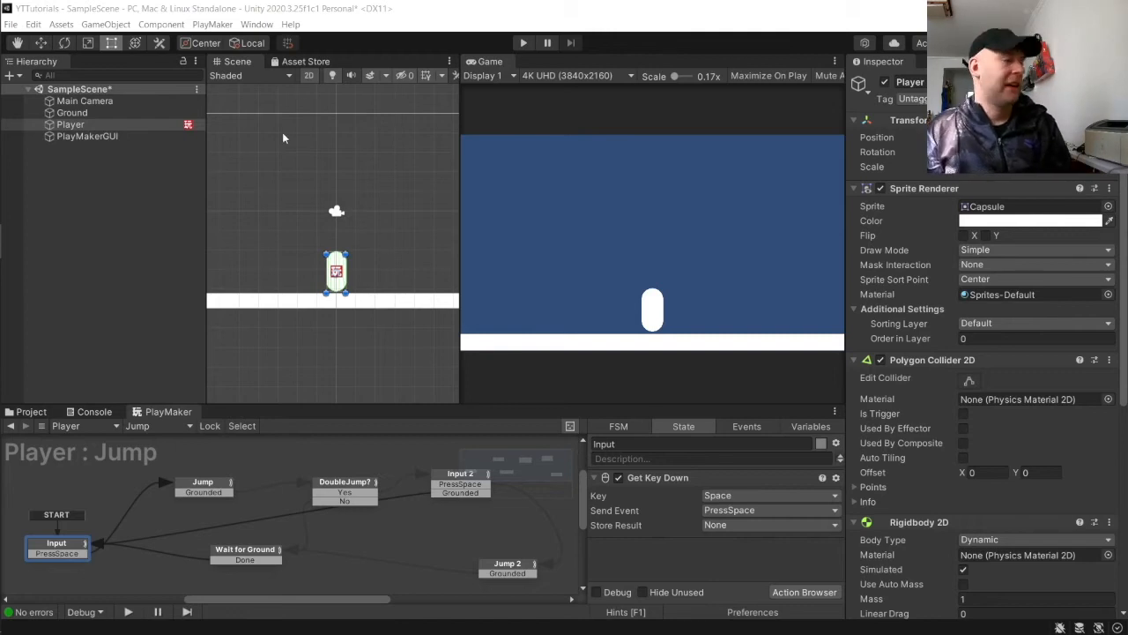
- Enlarge the Scene view and inspect the Ground's Box Collider 2D and the Player's Polygon Collider 2D and Rigidbody 2D settings
click(247, 303)
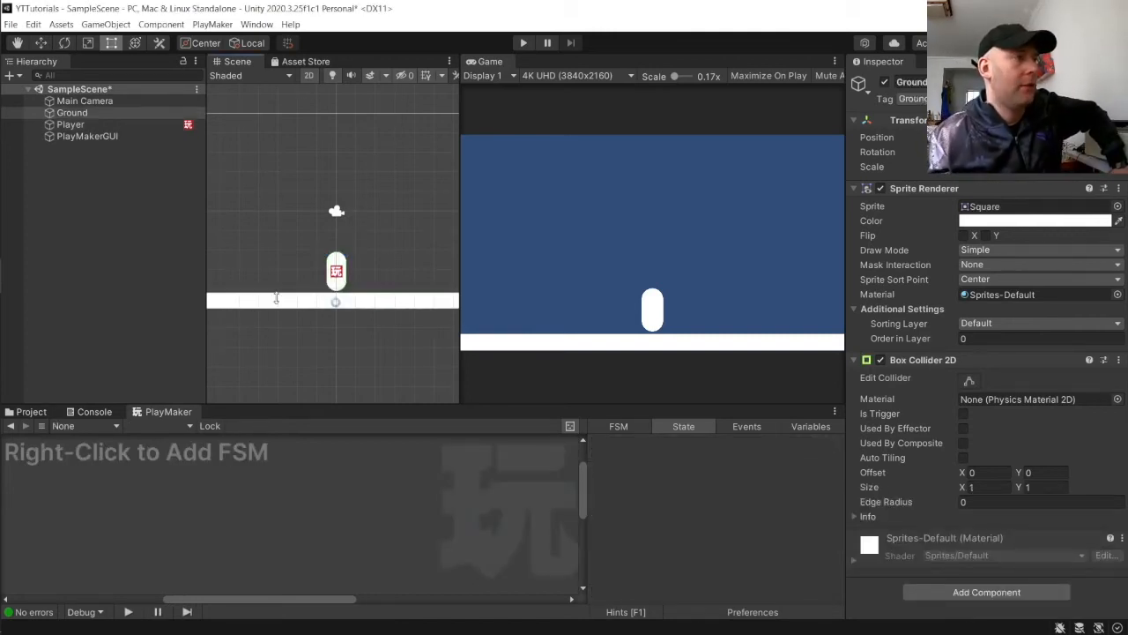
drag(458, 275, 803, 270)
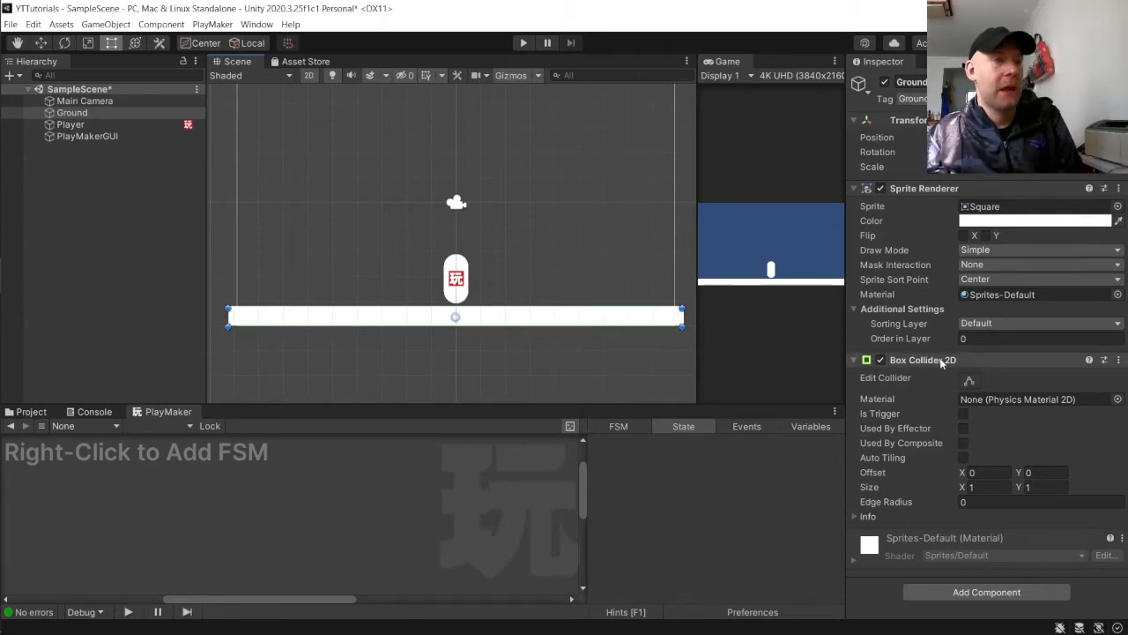
click(122, 124)
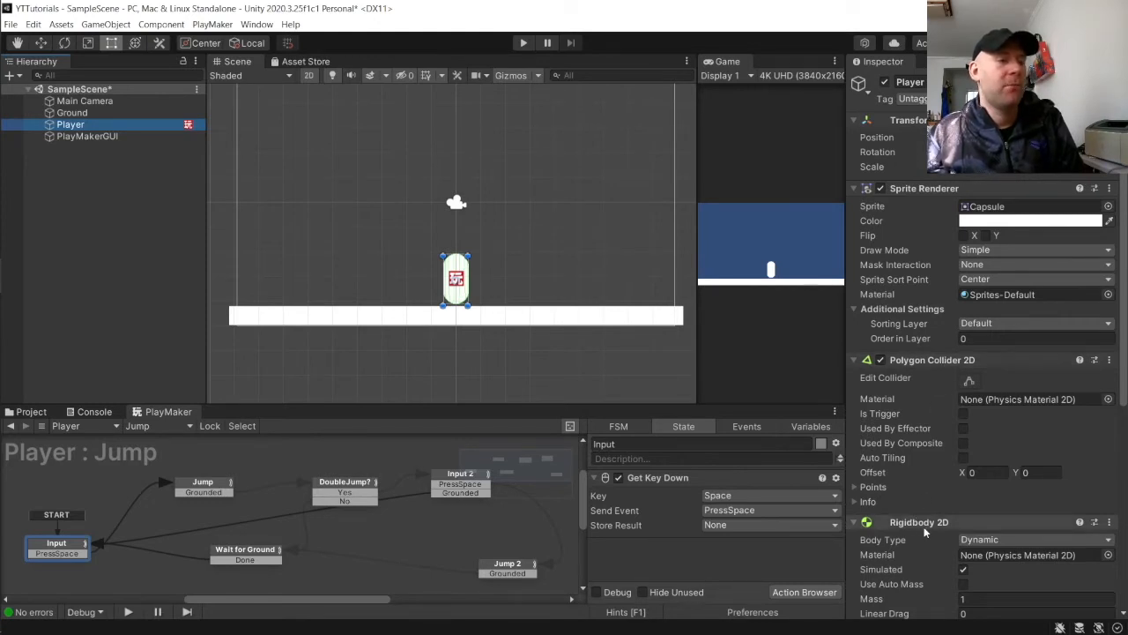
scroll(912, 564, down, 3)
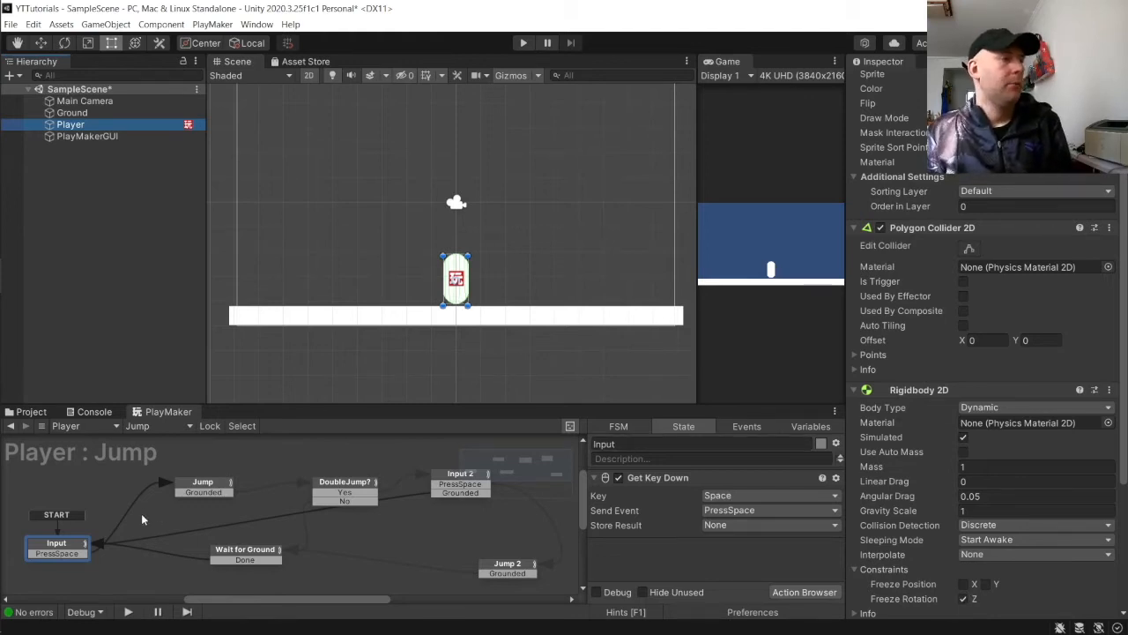
scroll(328, 517, down, 1)
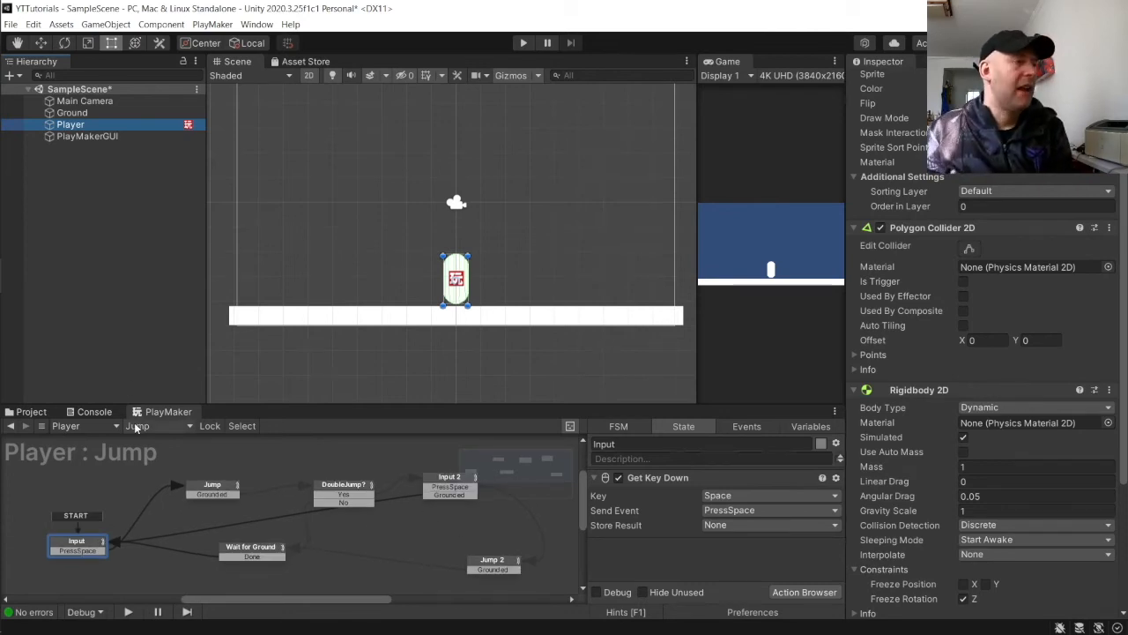
- Add a new FSM to the Player object and name it SuperJump
click(159, 426)
mouse_move(175, 476)
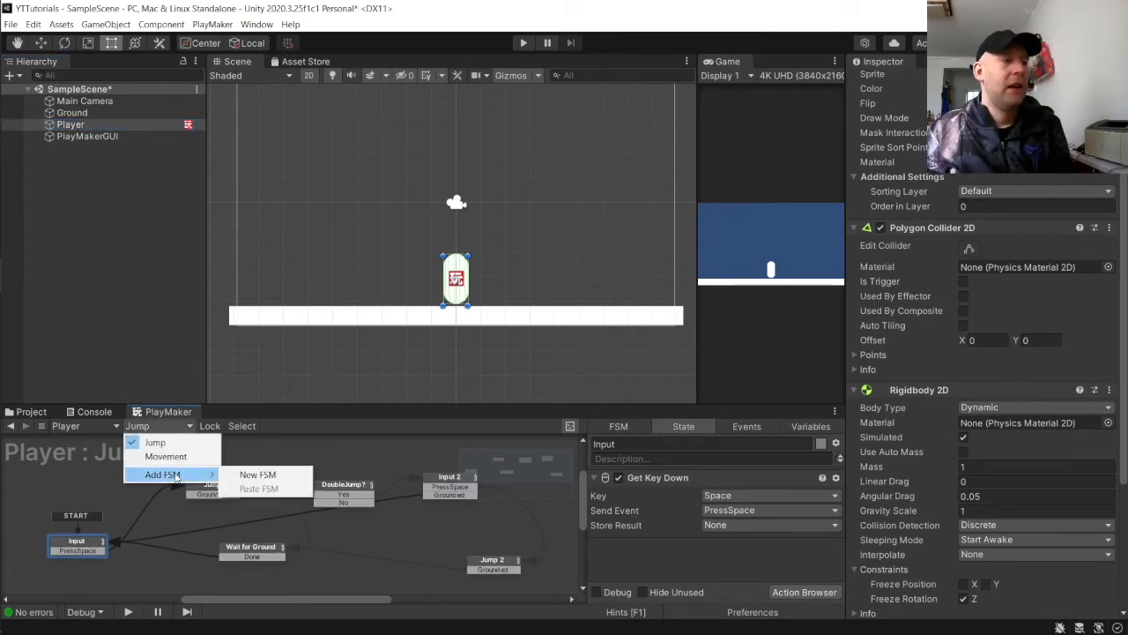
click(266, 472)
scroll(998, 490, down, 5)
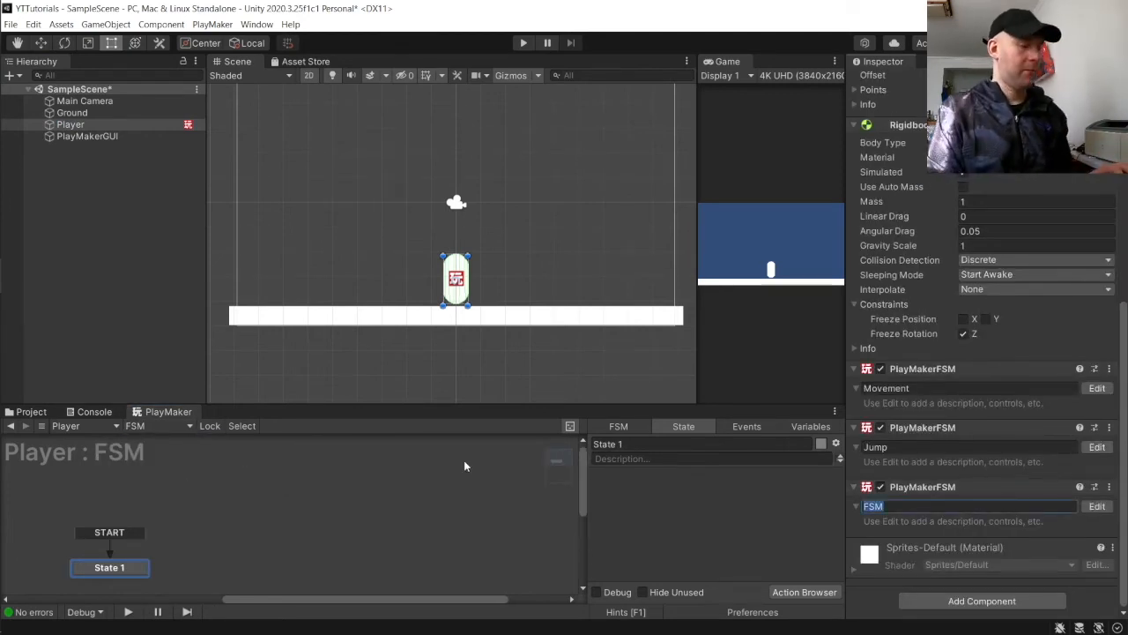
text(Super)
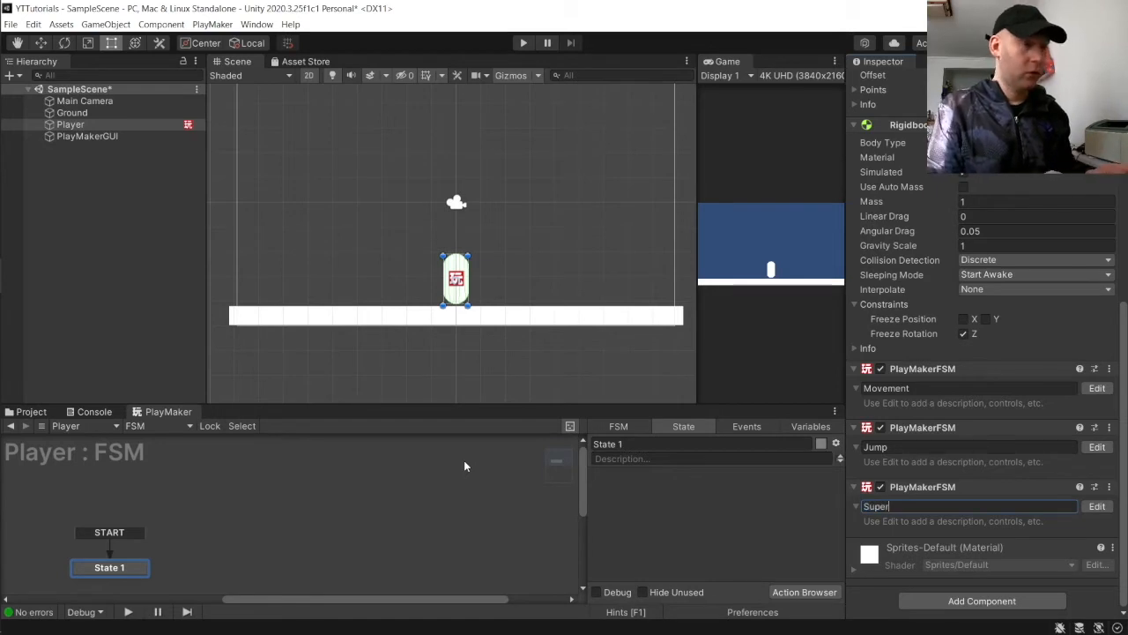
text(Ju)
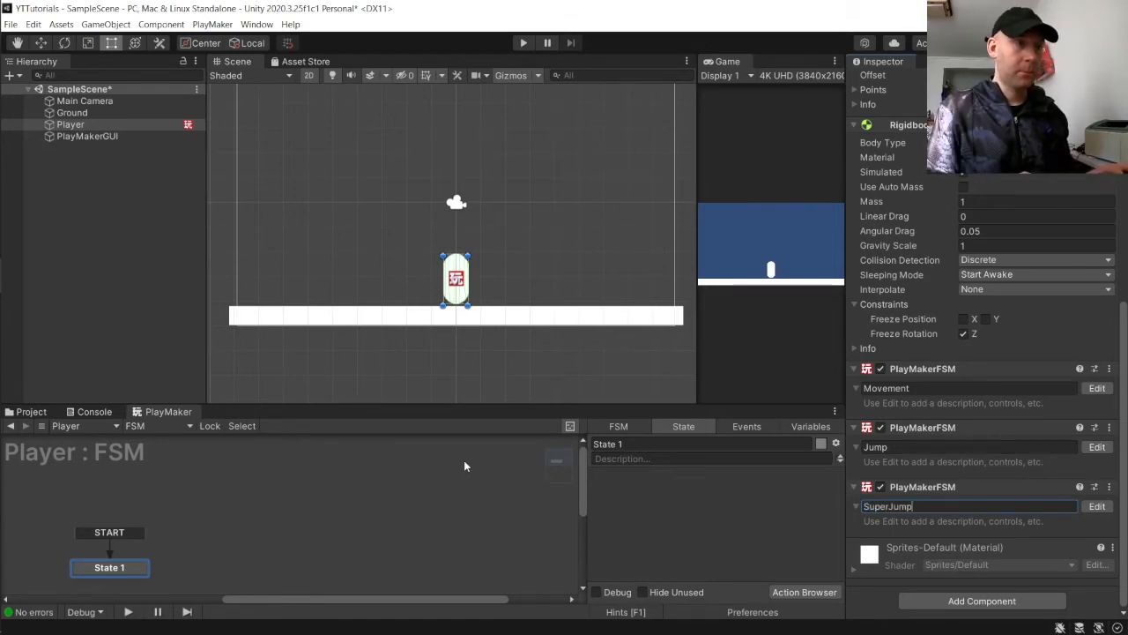
text(mp)
key(Return)
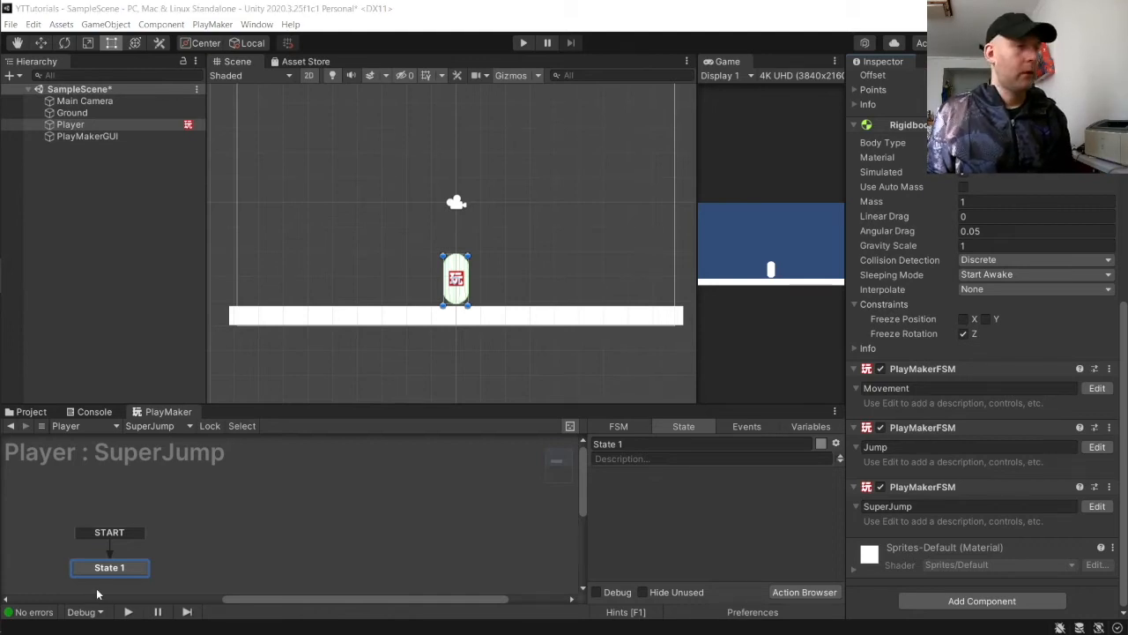
- Move the start state slightly up in the SuperJump graph and rename it WaitForInput
drag(106, 567, 98, 538)
click(692, 444)
text(Wait)
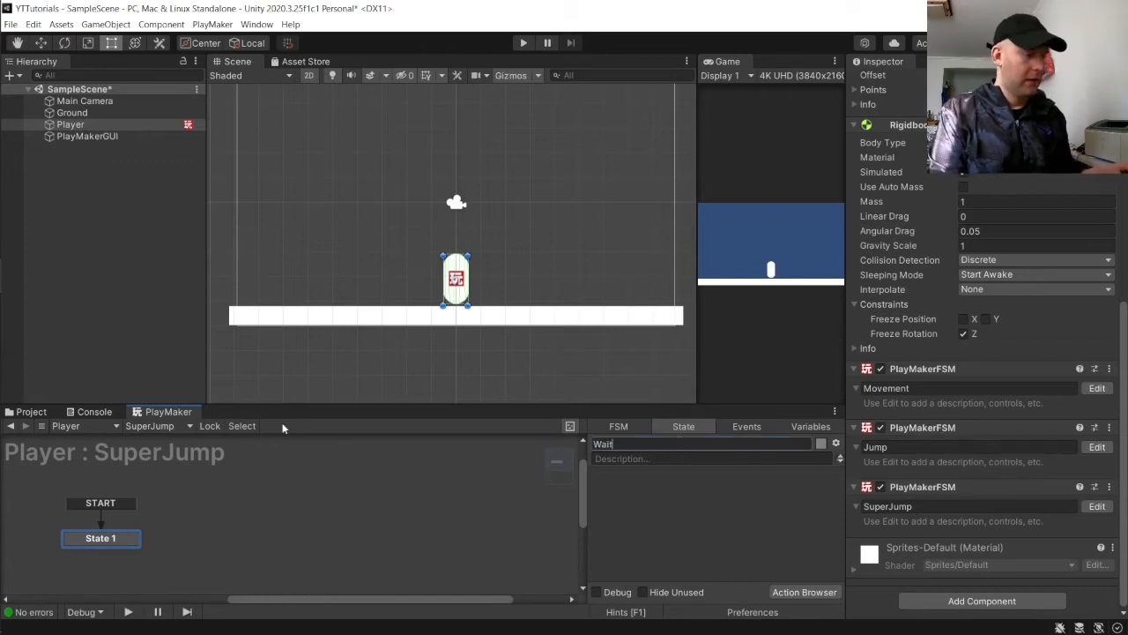
text(ForInput)
key(Return)
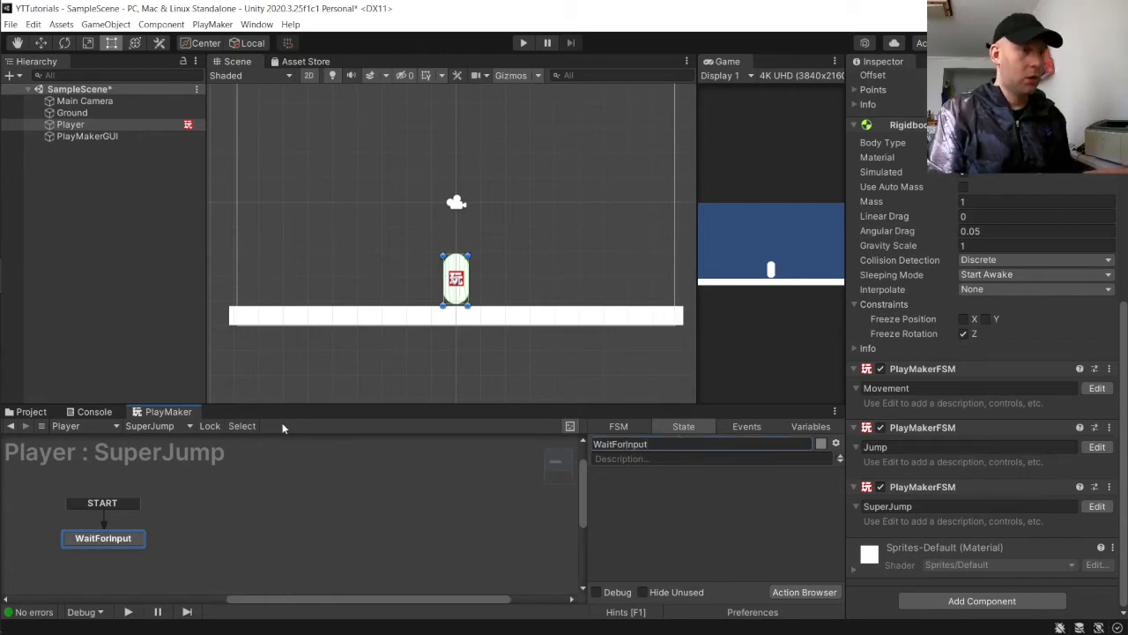
- Add three new states to the SuperJump graph, spreading them out in a row beyond WaitForInput
right_click(299, 507)
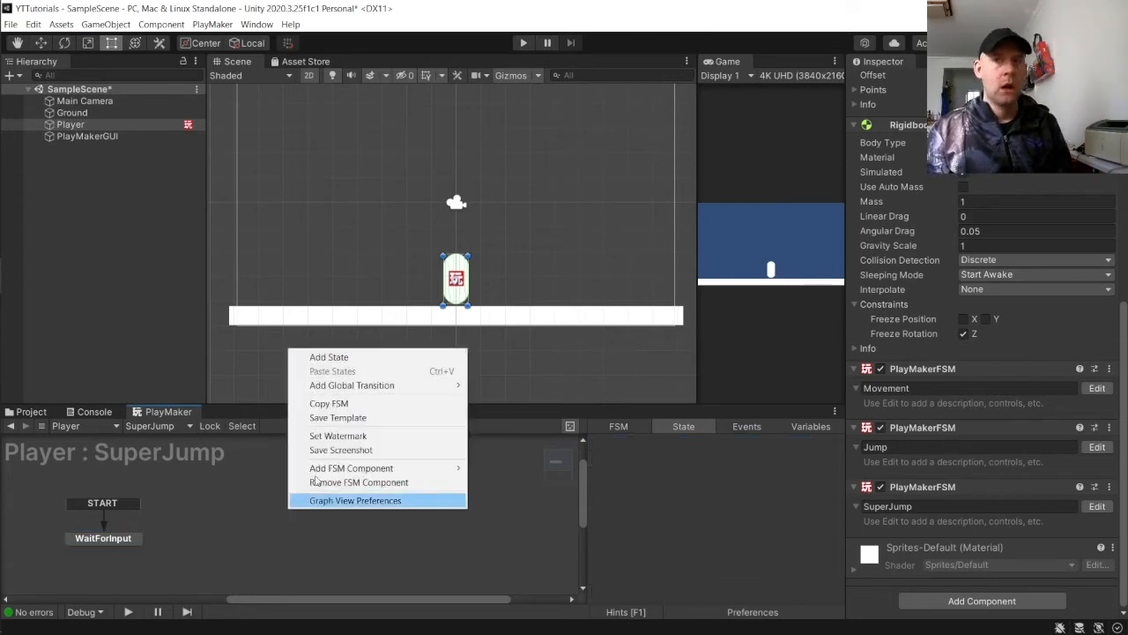
click(383, 361)
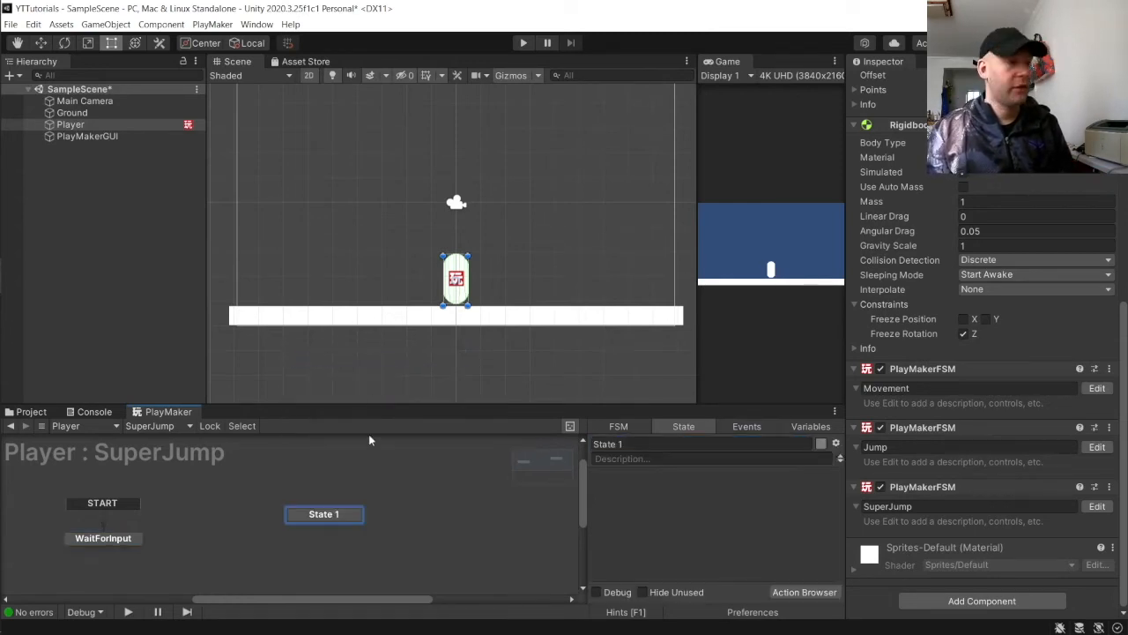
drag(353, 520, 300, 519)
right_click(343, 513)
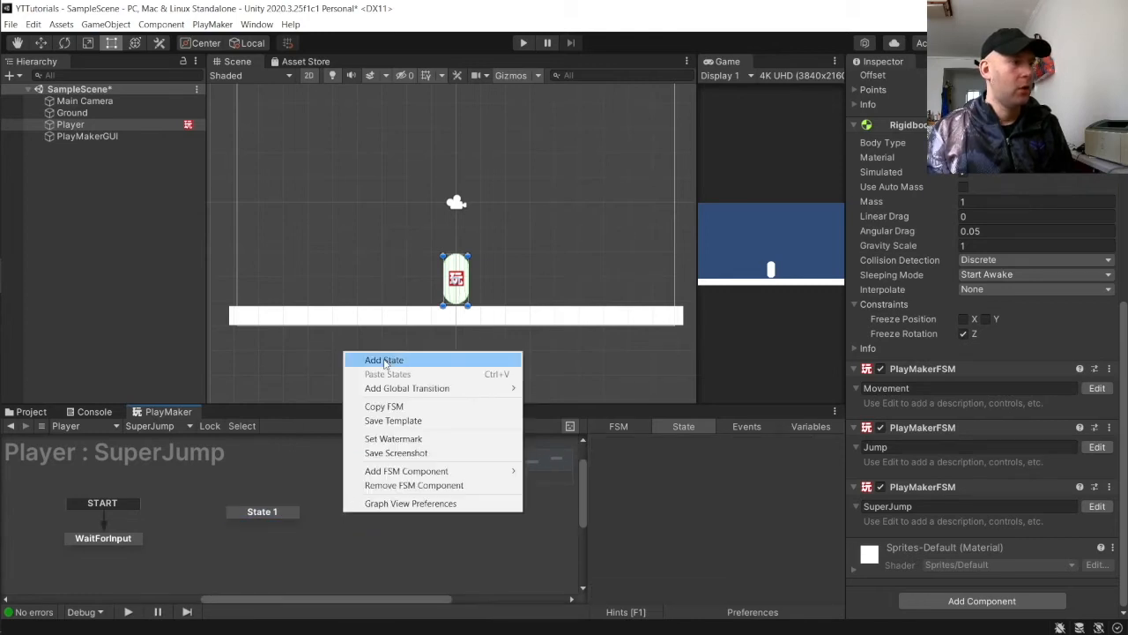
click(384, 360)
right_click(428, 534)
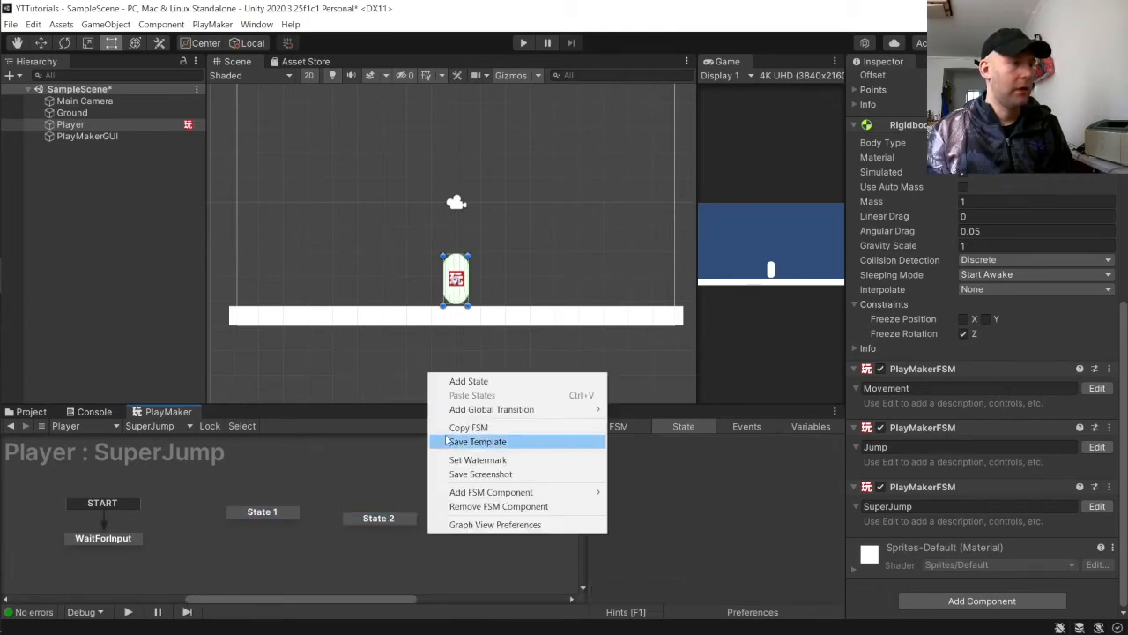
click(468, 380)
click(287, 512)
drag(287, 512, 264, 508)
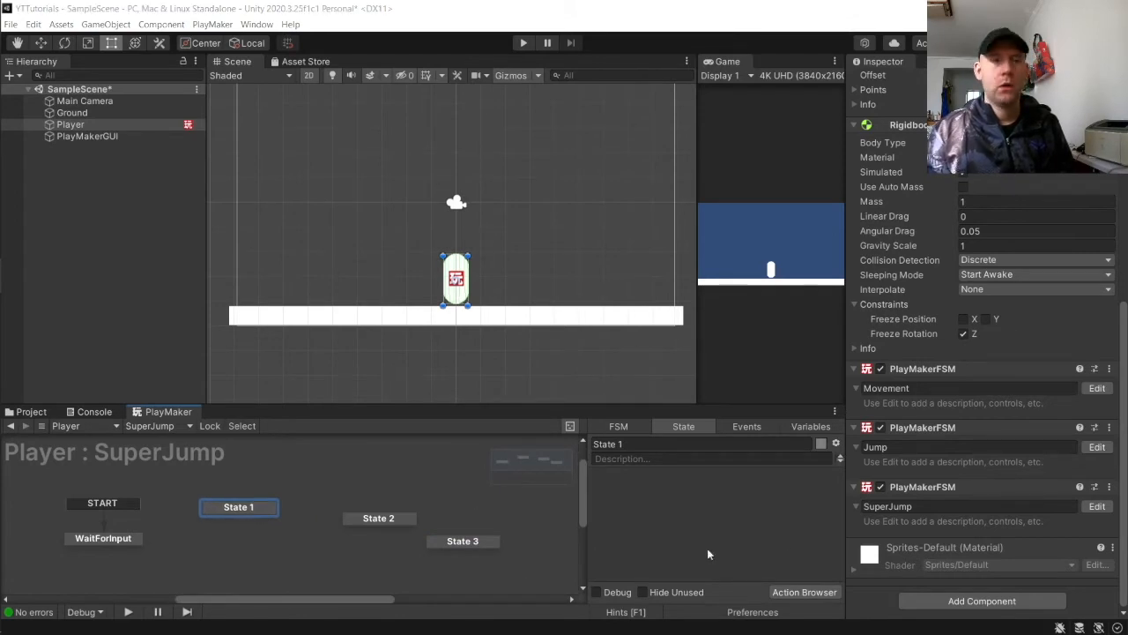
- Rename State 1 as Wait
click(703, 444)
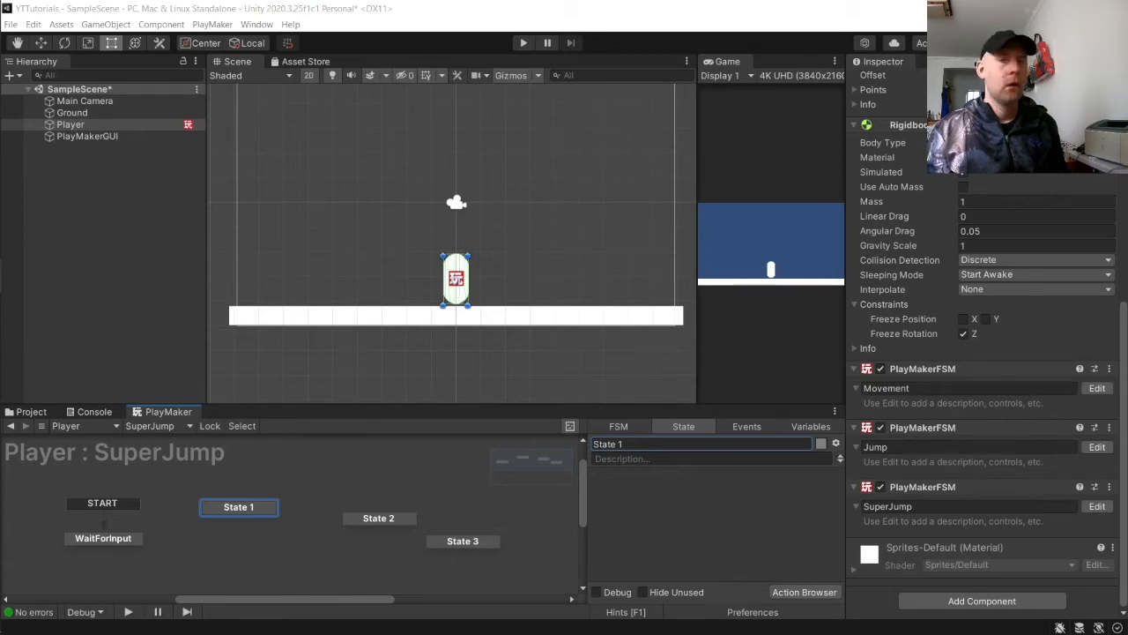
drag(702, 443, 425, 433)
text(Wait)
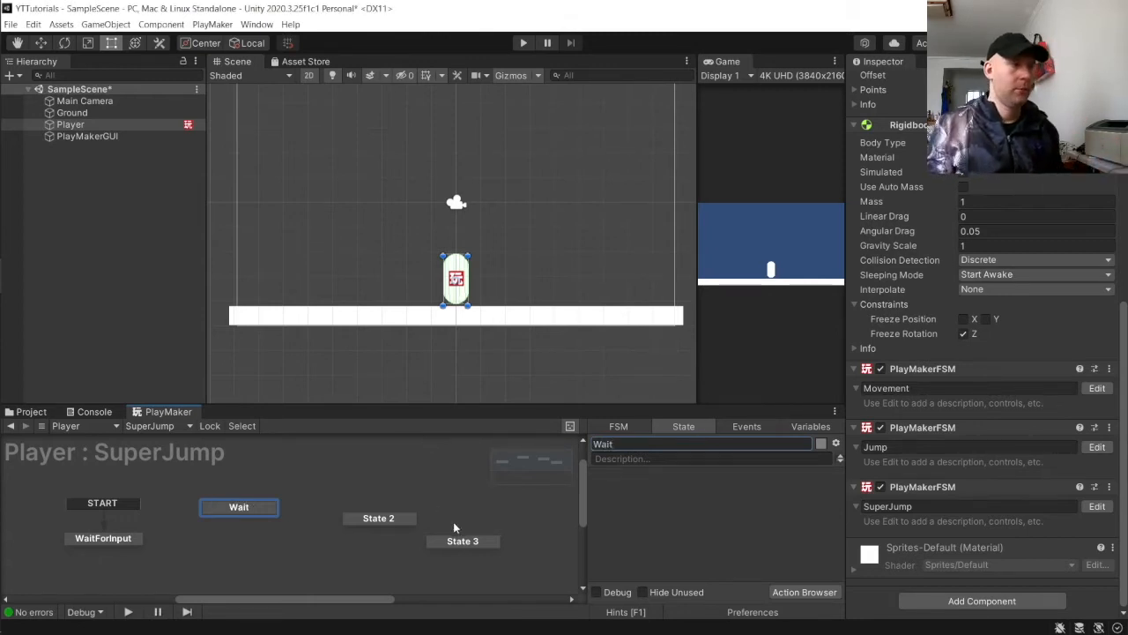
click(400, 527)
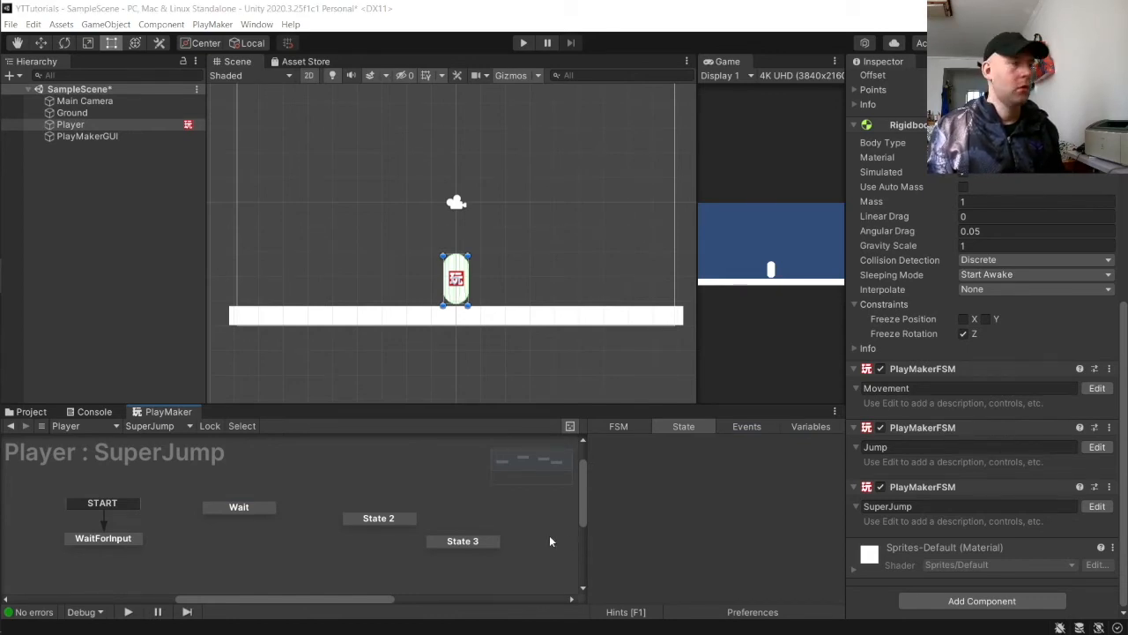
- Rename State 2 as Ready and State 3 as SuperJump
click(378, 518)
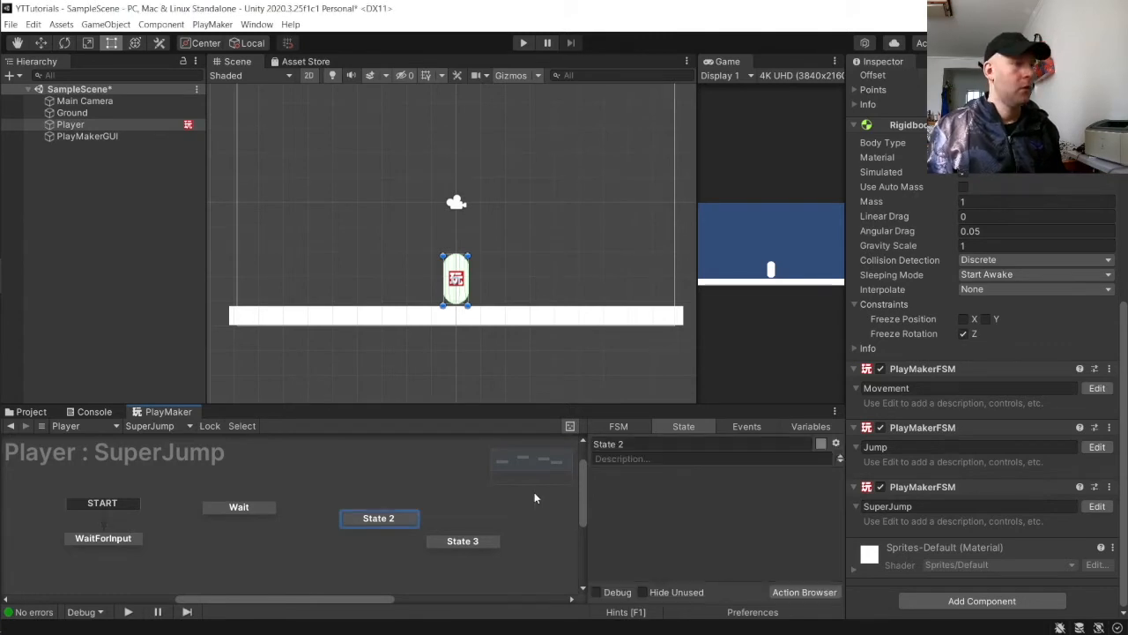
text(Ready)
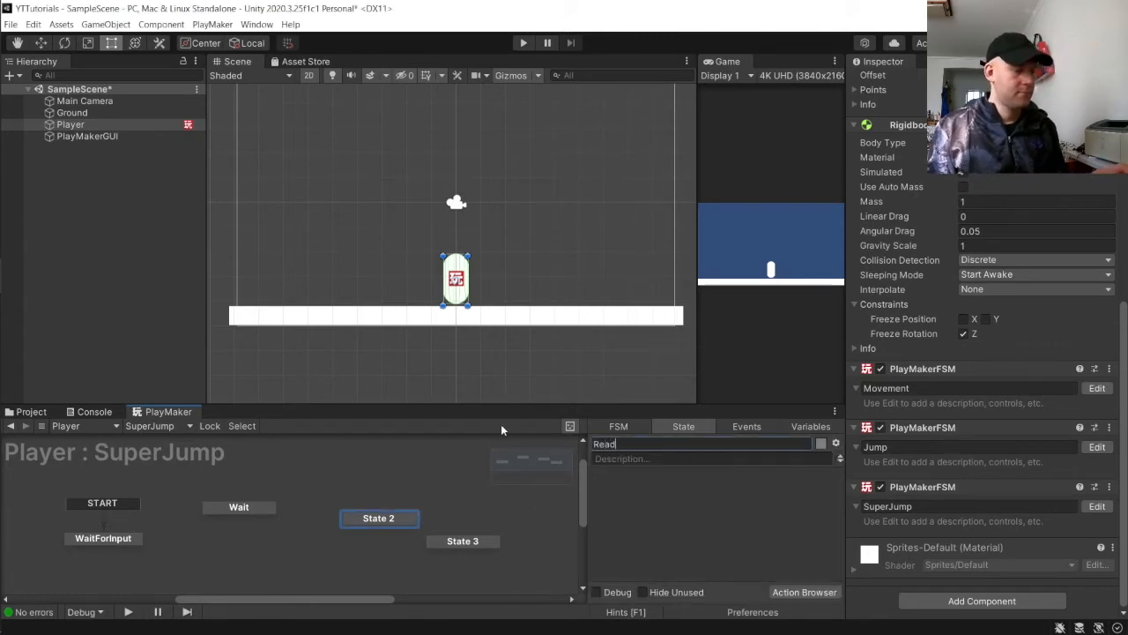
key(Return)
click(471, 547)
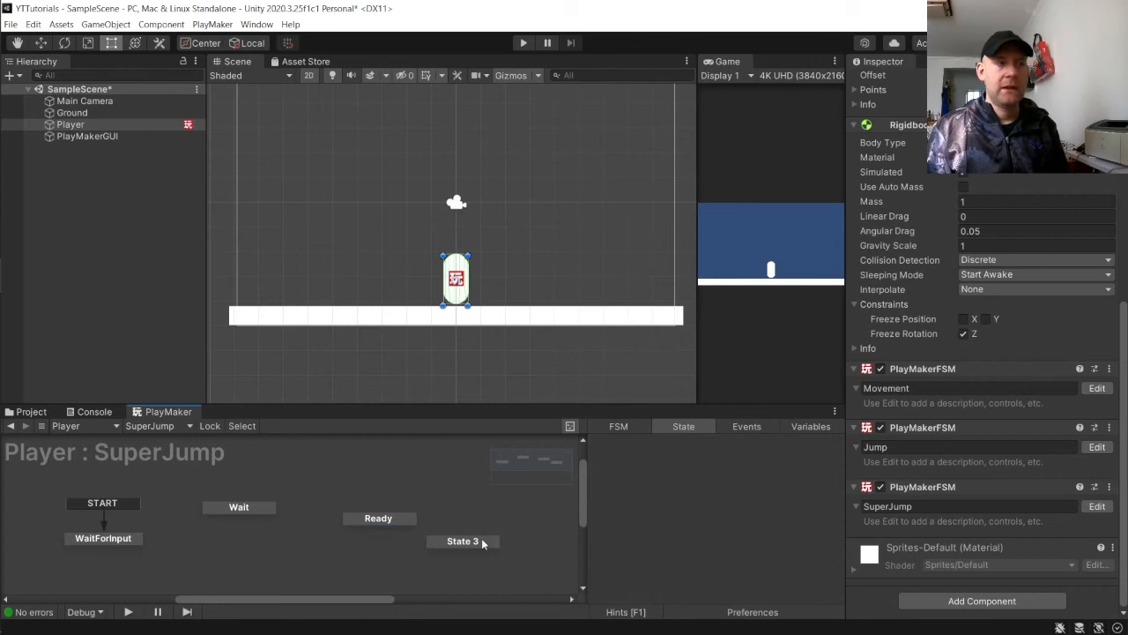
click(471, 542)
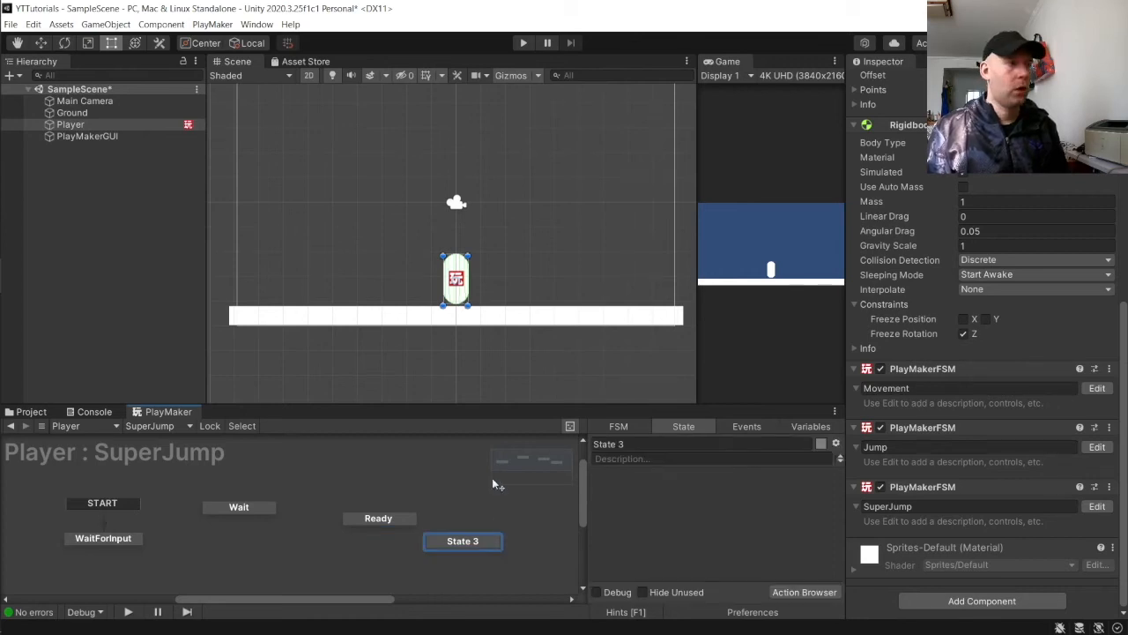
text(SuperJump)
key(Return)
- Add a Get Key Down action to the WaitForInput state and set its key to Space
click(107, 539)
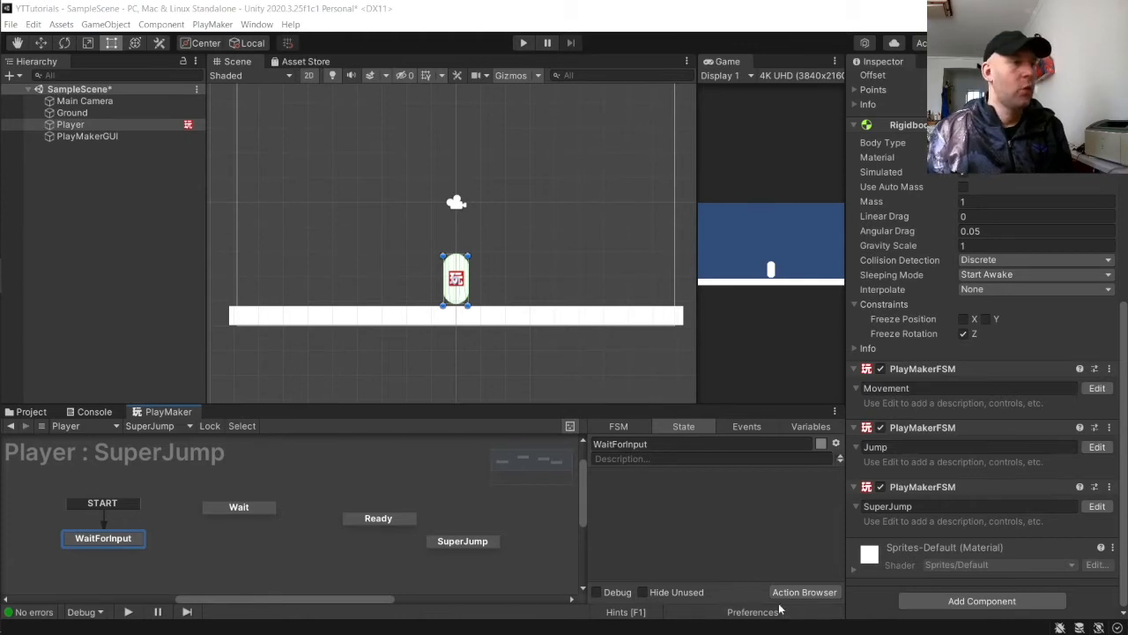
click(803, 591)
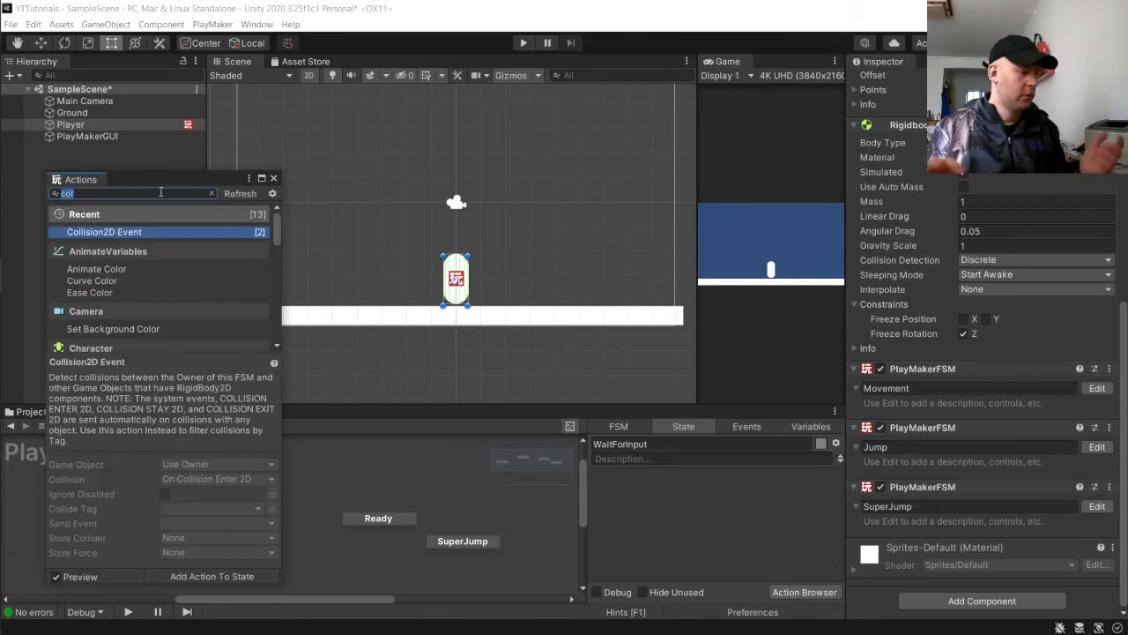
text(Get)
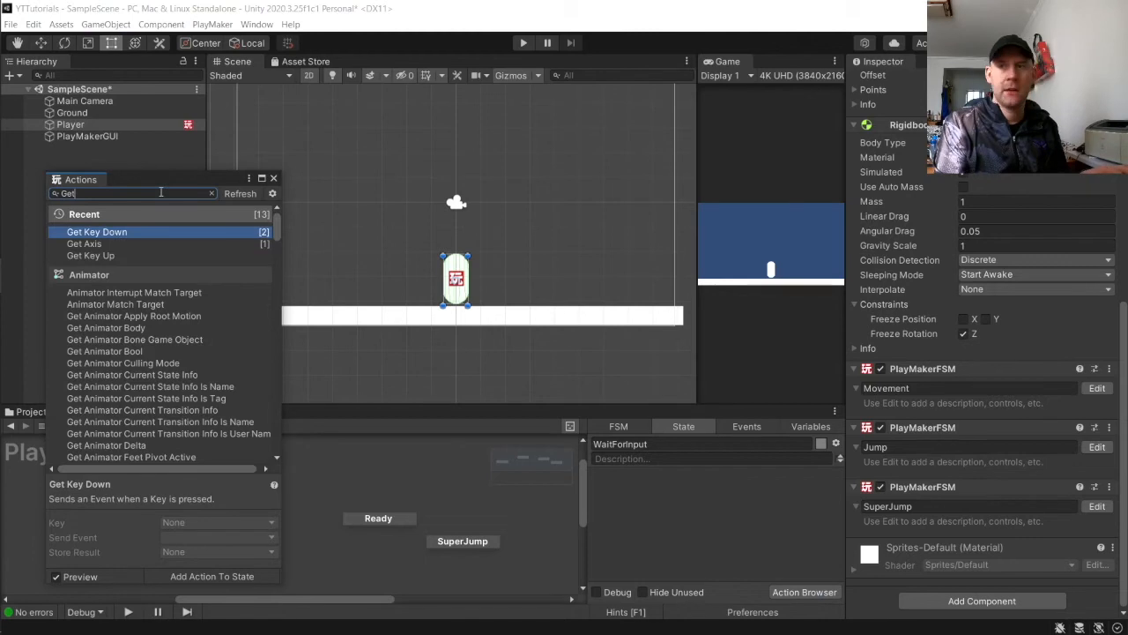
text(Key)
key(Return)
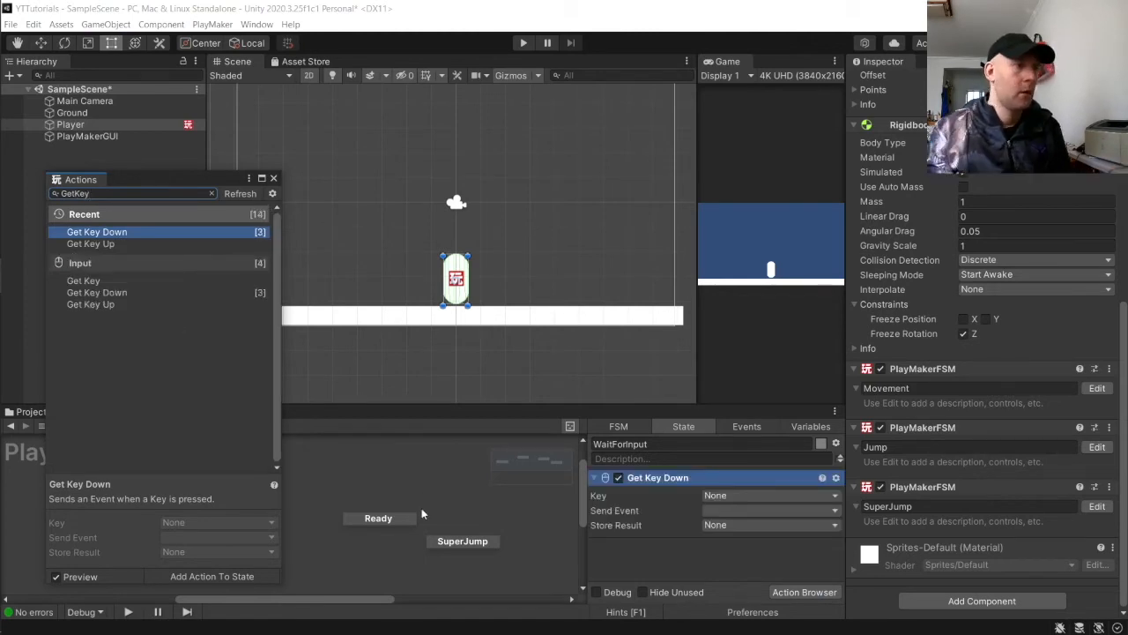
click(273, 178)
click(716, 496)
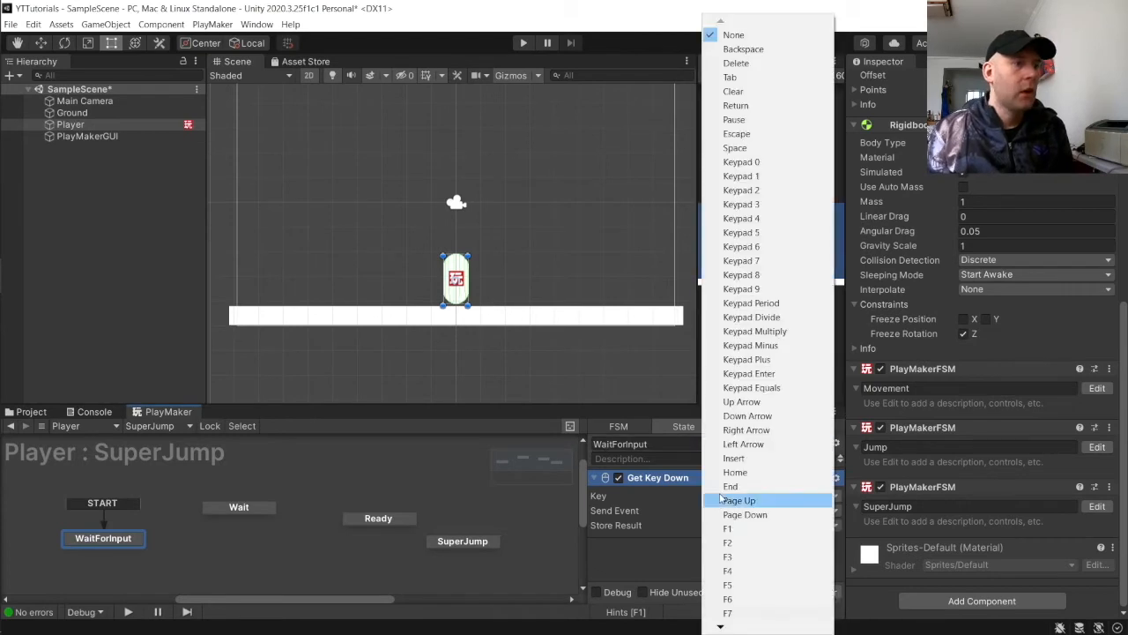
click(760, 150)
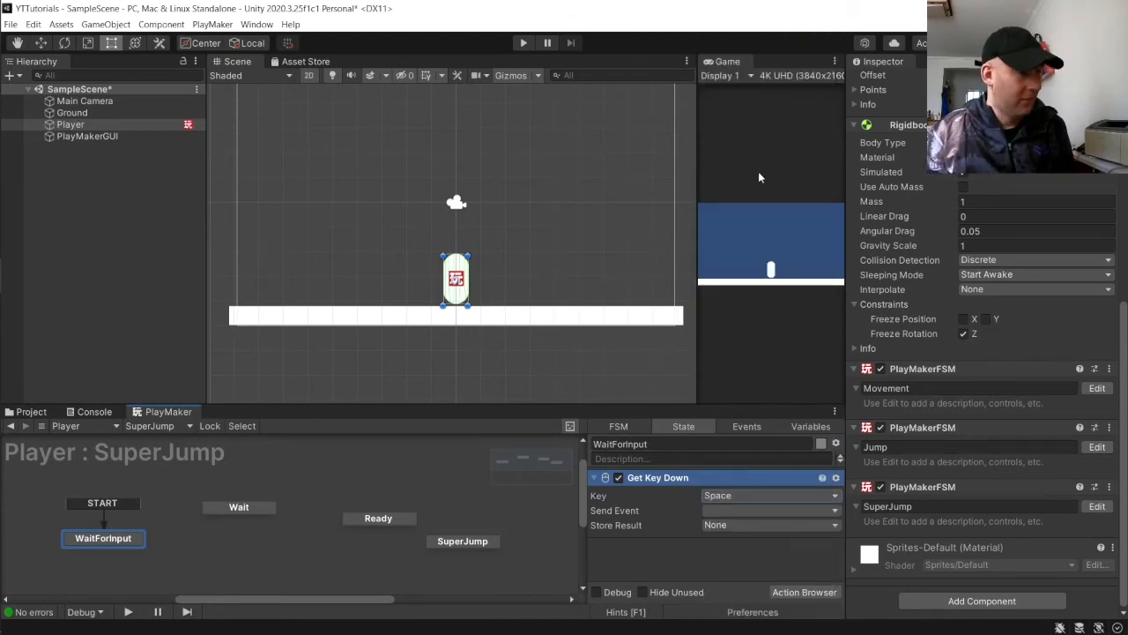
- Create a new event named Charge in the SuperJump FSM
click(751, 427)
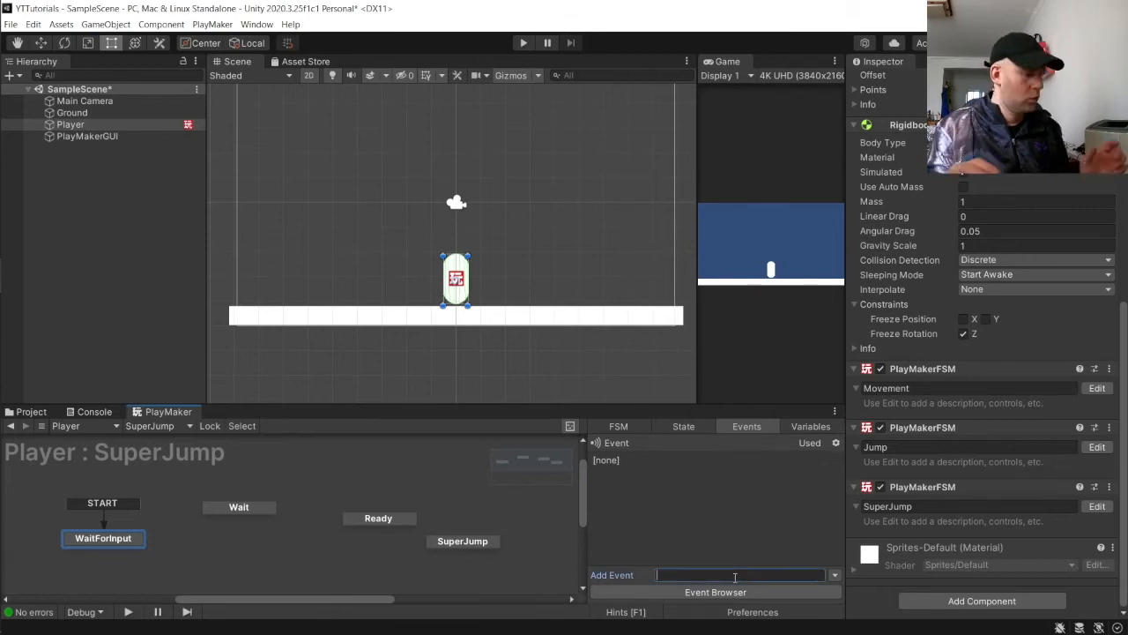
text(Charge)
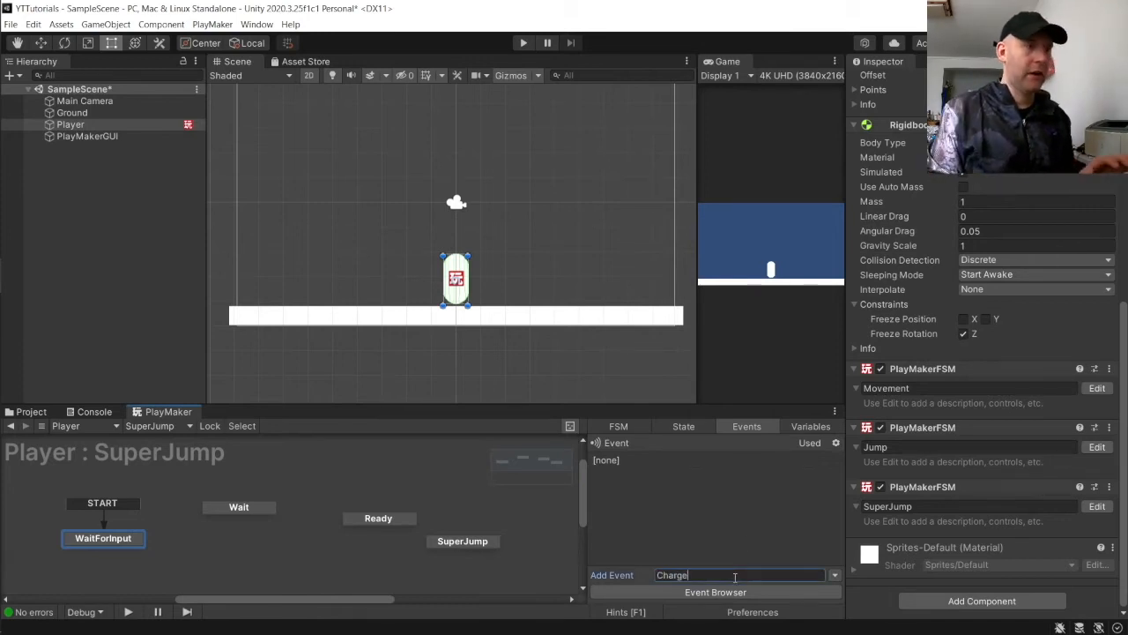
key(Return)
- Add a Charge transition to the WaitForInput state and connect it to the Wait state
click(123, 547)
right_click(123, 546)
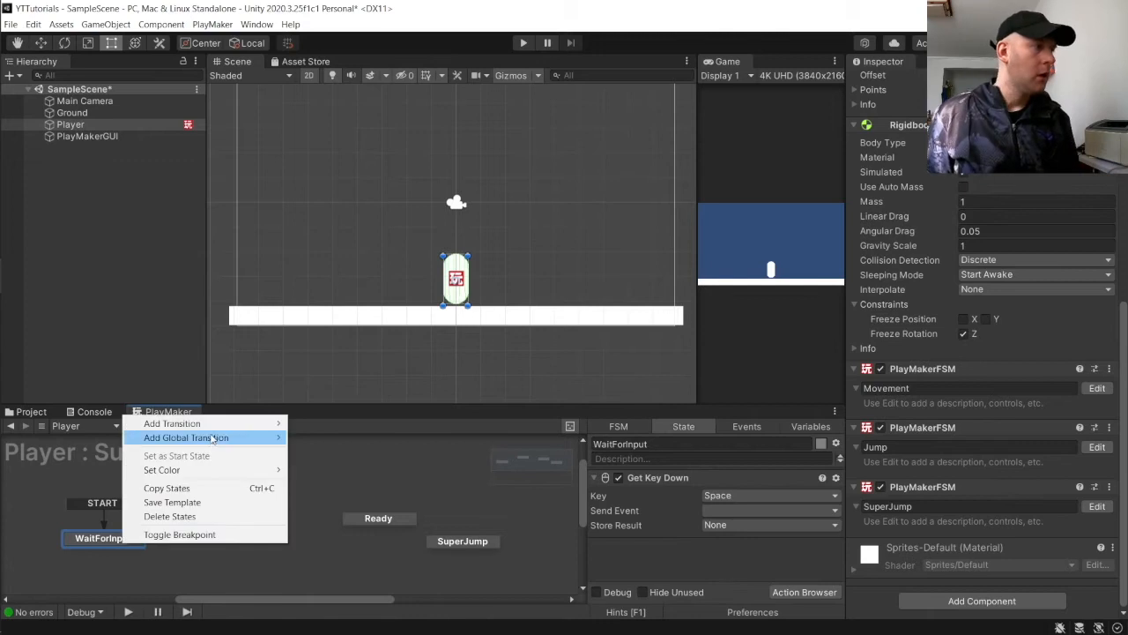
mouse_move(220, 423)
click(319, 423)
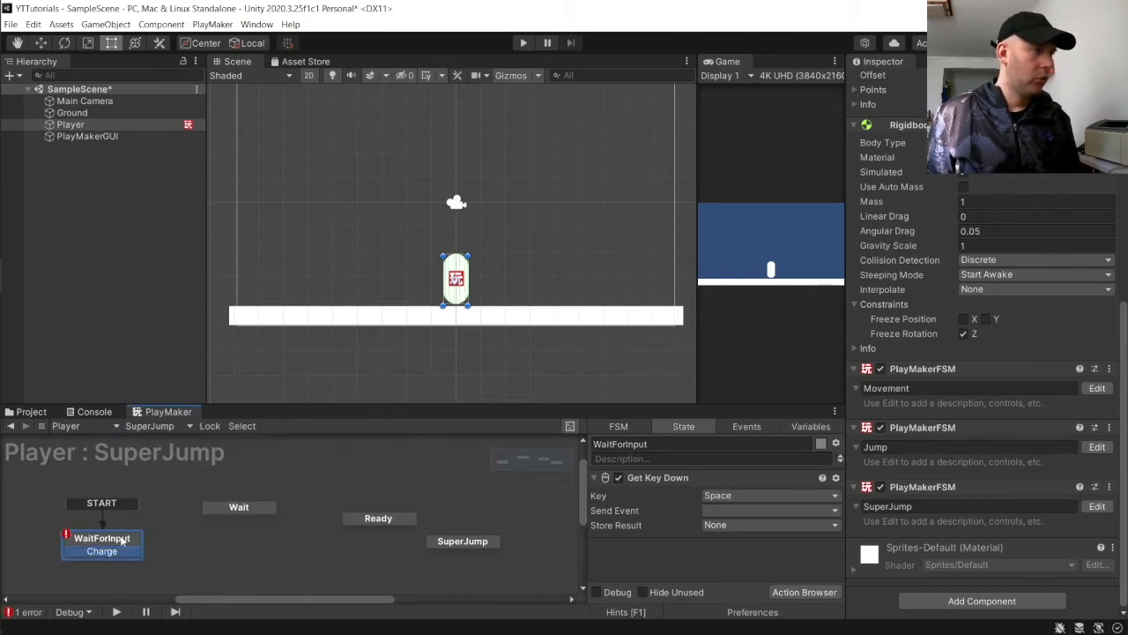
drag(127, 556, 223, 509)
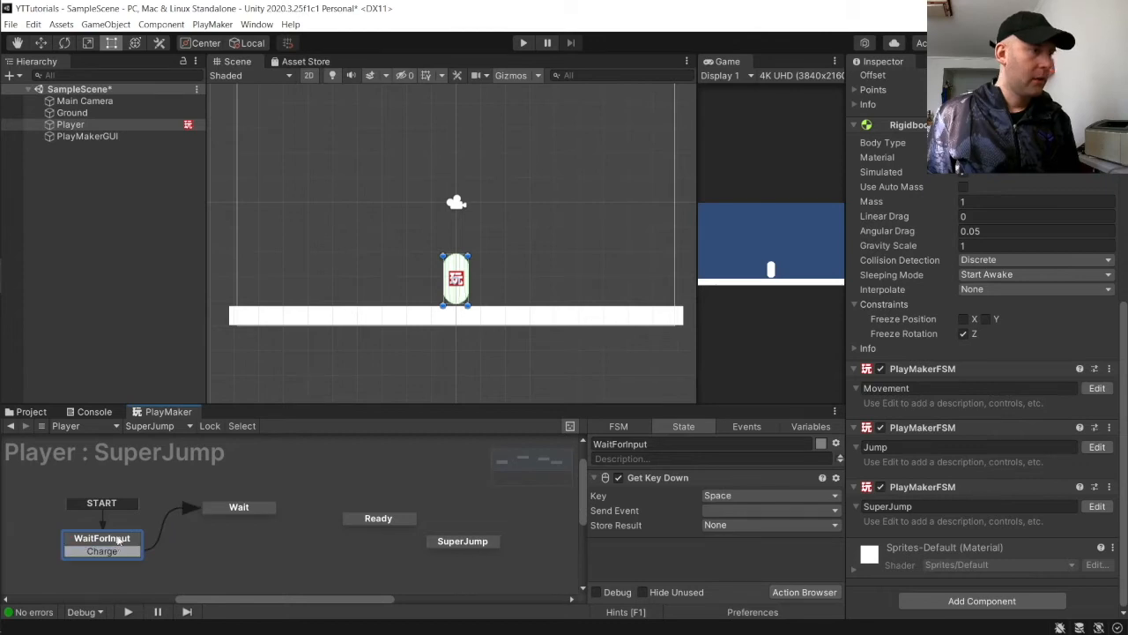
- Set the Get Key Down action in the WaitForInput state to send the Charge event
click(734, 511)
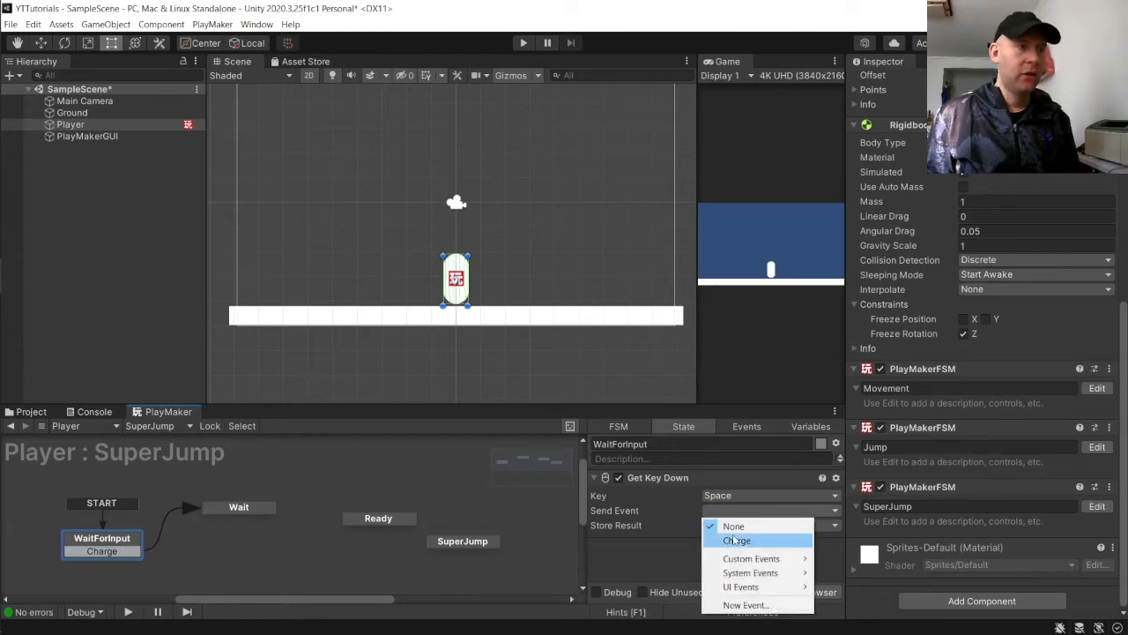
click(737, 540)
- Add a Get Key Up action to the Wait state
click(234, 508)
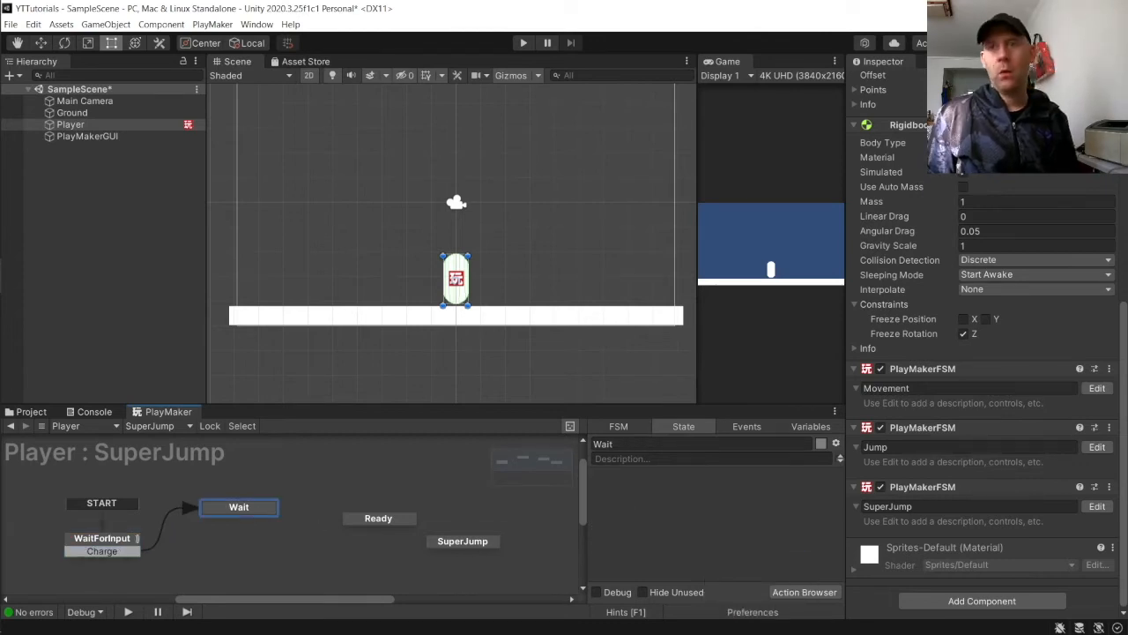
click(804, 592)
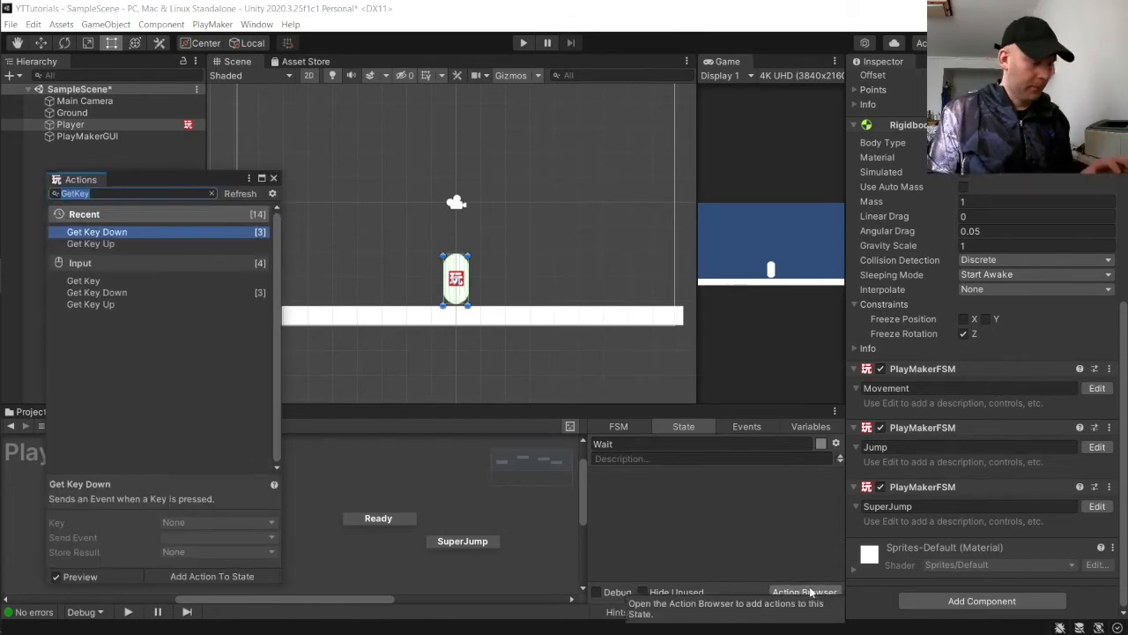
key(Down)
key(Return)
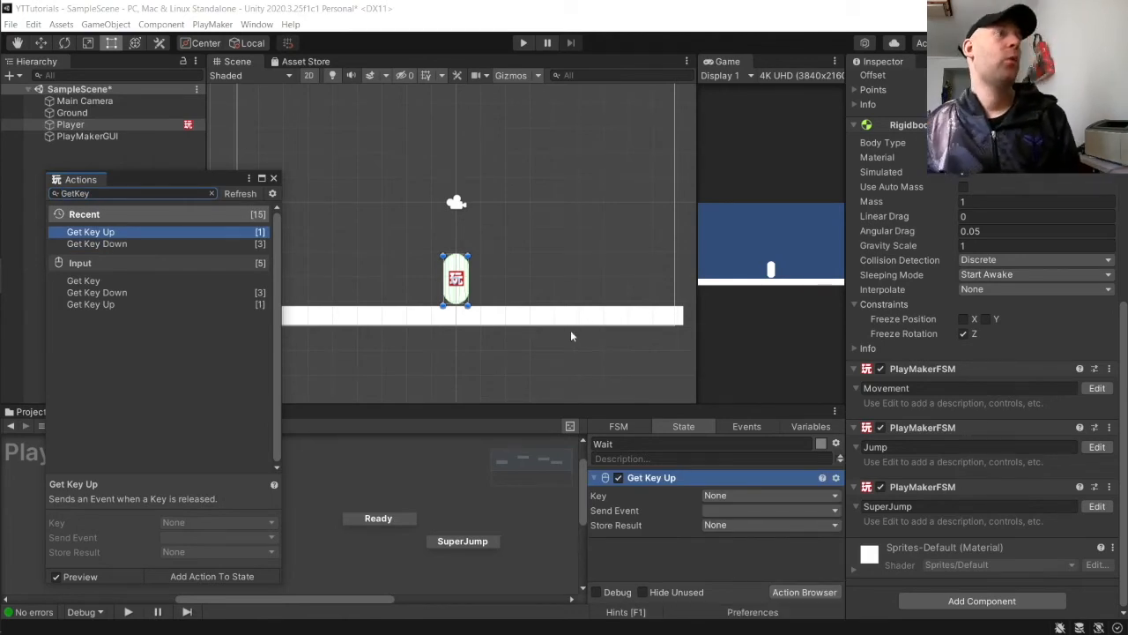
- Add the Time category's Wait action to the Wait state and remove the stray Wait Any Key action
key(ctrl+a)
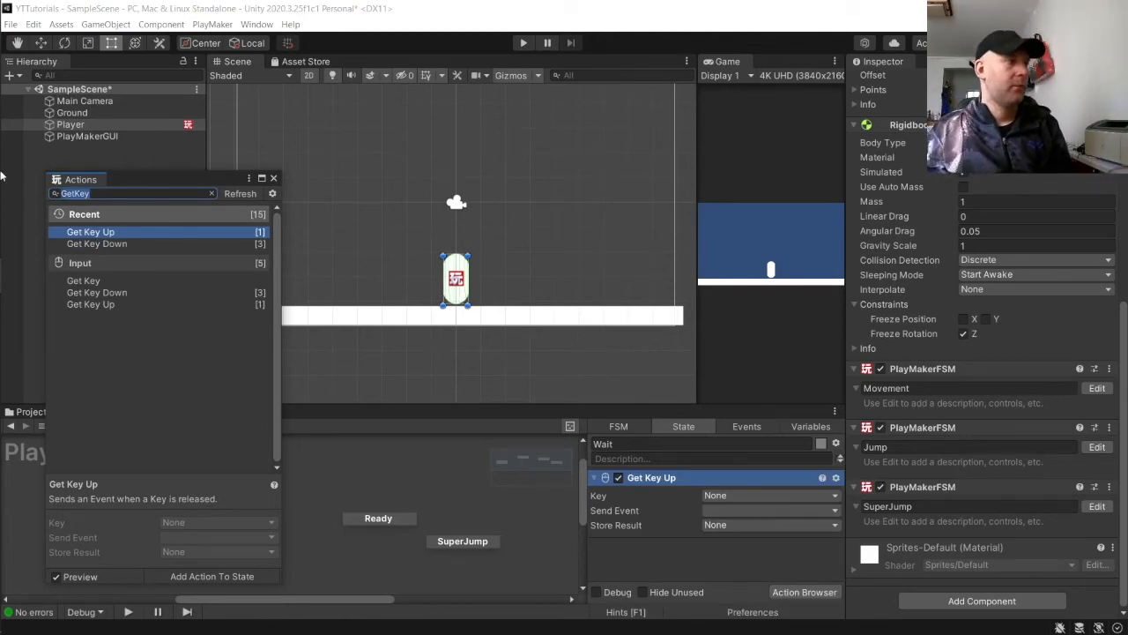
text(Wait)
key(Return)
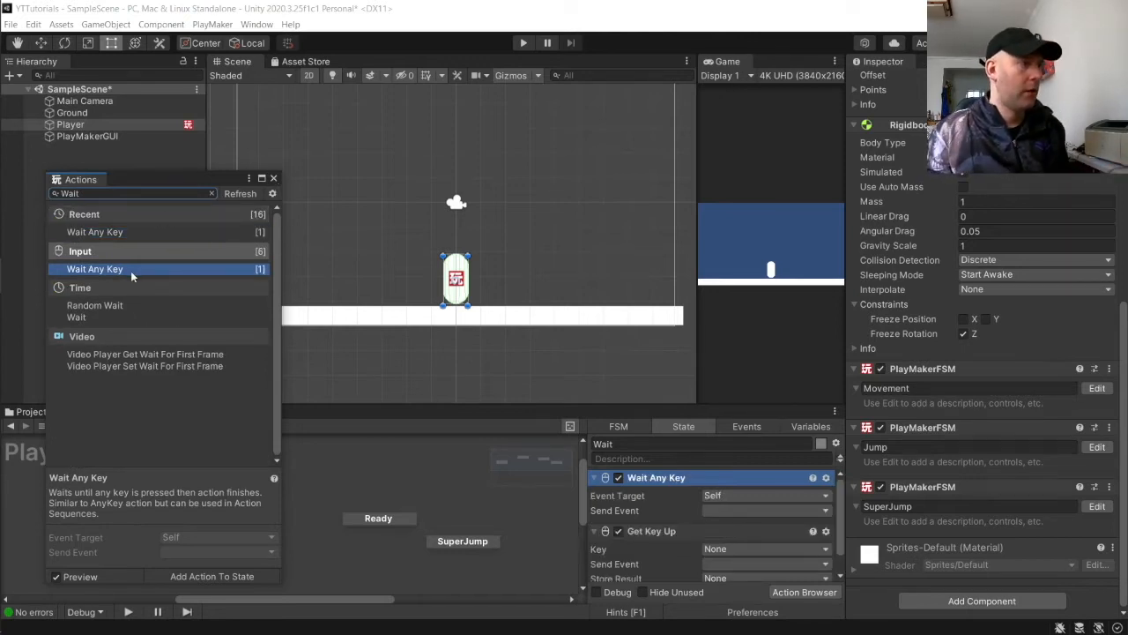
double_click(87, 316)
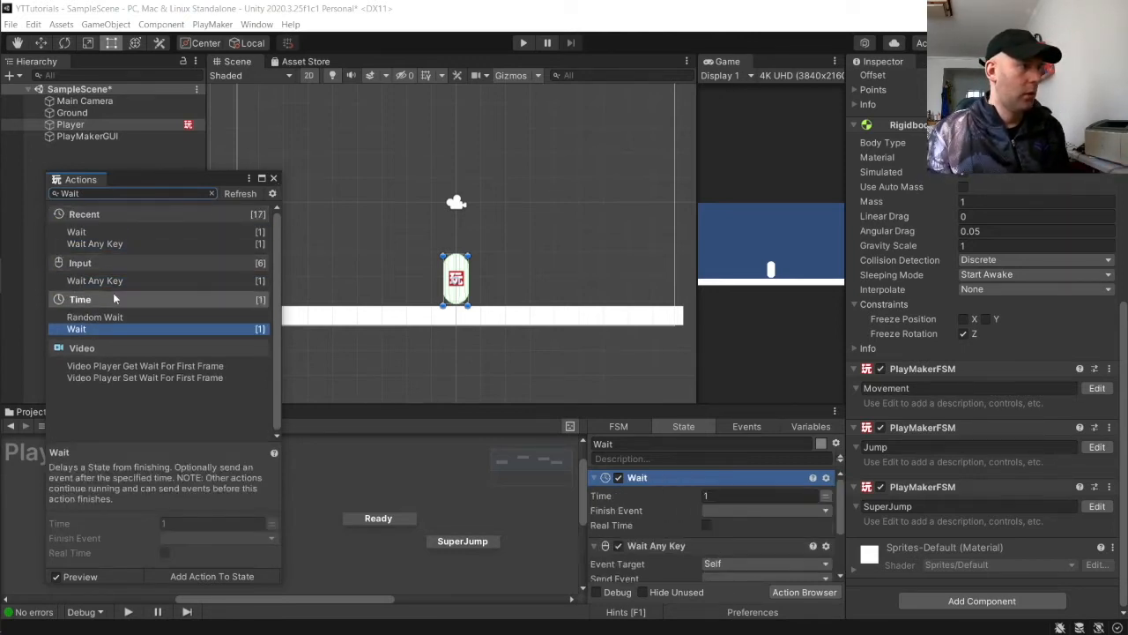
click(826, 547)
click(890, 539)
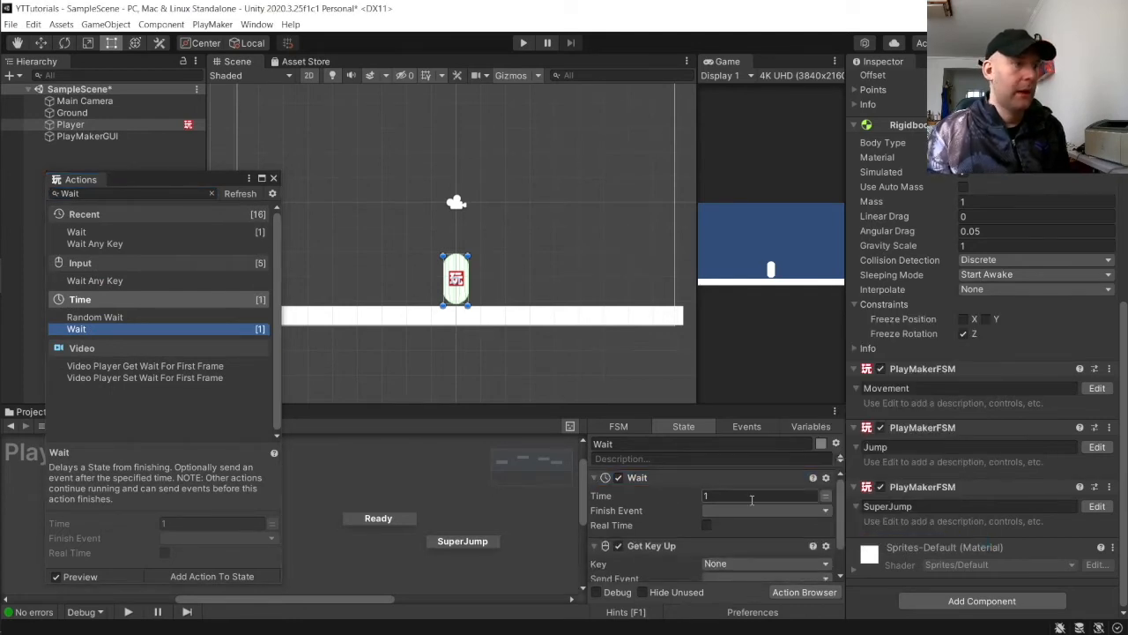
- Move the Get Key Up action above the Wait action and set its key to Space
drag(662, 544, 660, 480)
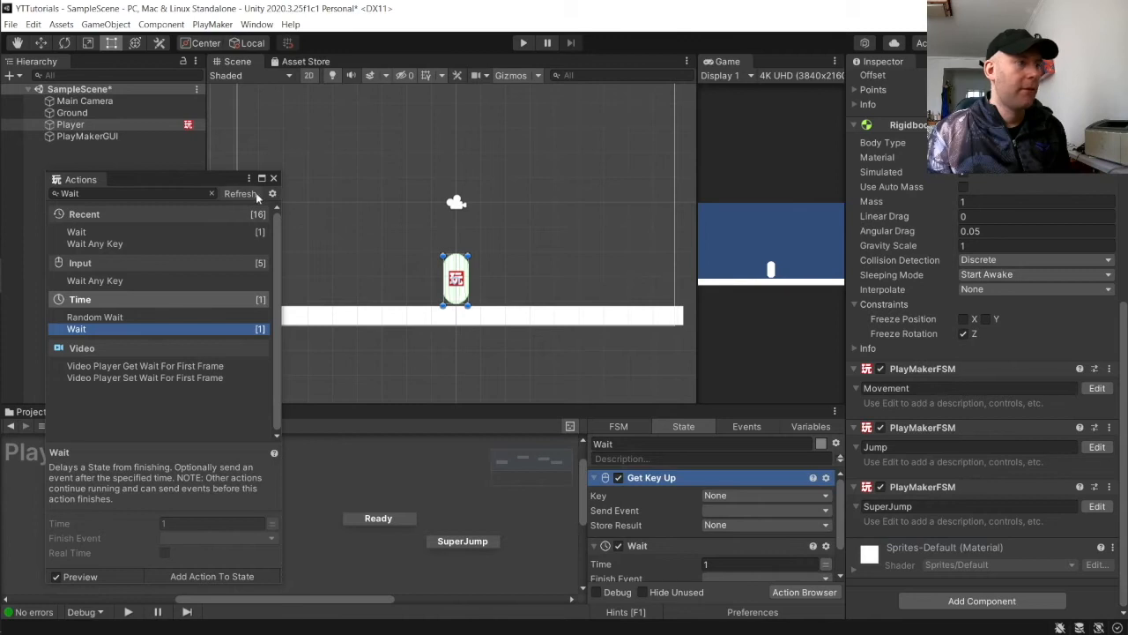
click(273, 178)
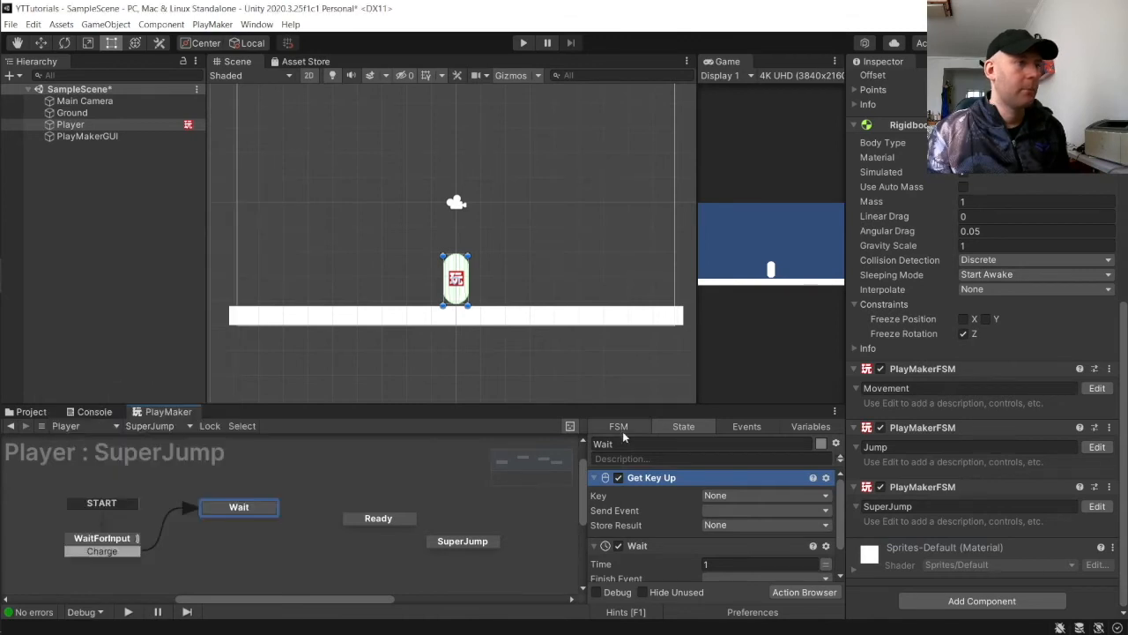
click(718, 497)
click(745, 148)
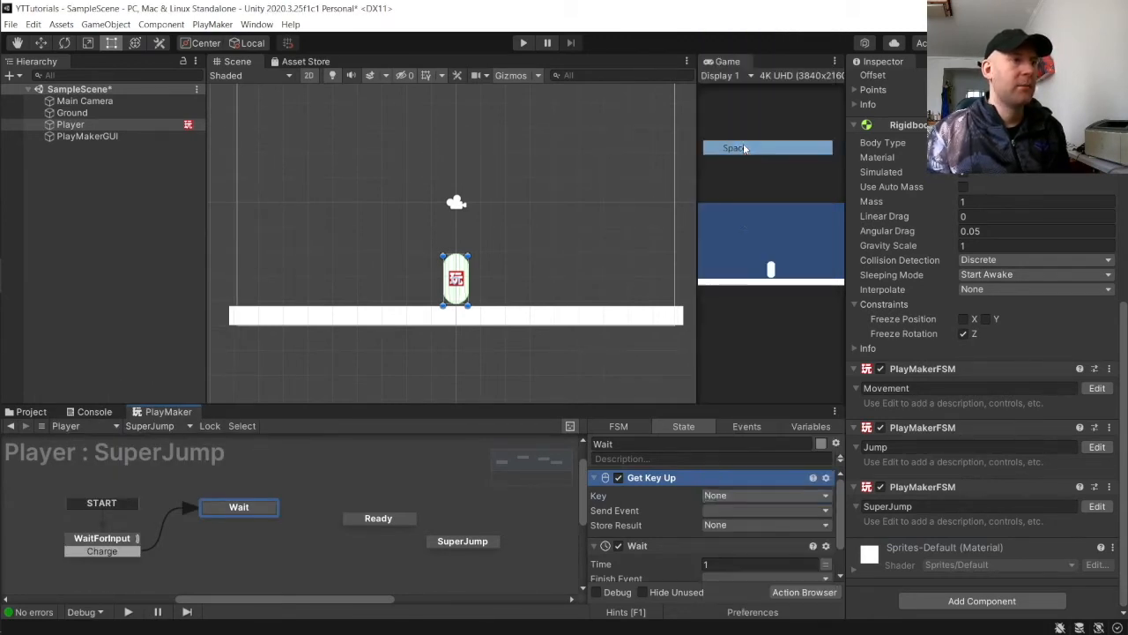
- Create two new events named Cancel and Ready in the SuperJump FSM
click(747, 425)
click(712, 575)
text(ncel)
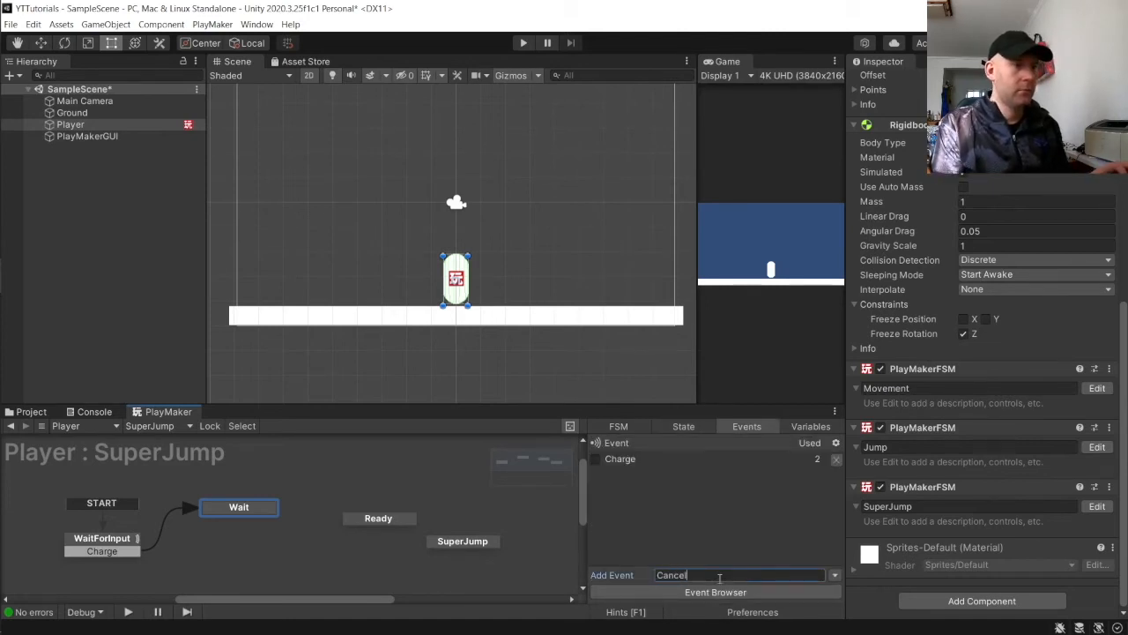
key(Return)
click(707, 574)
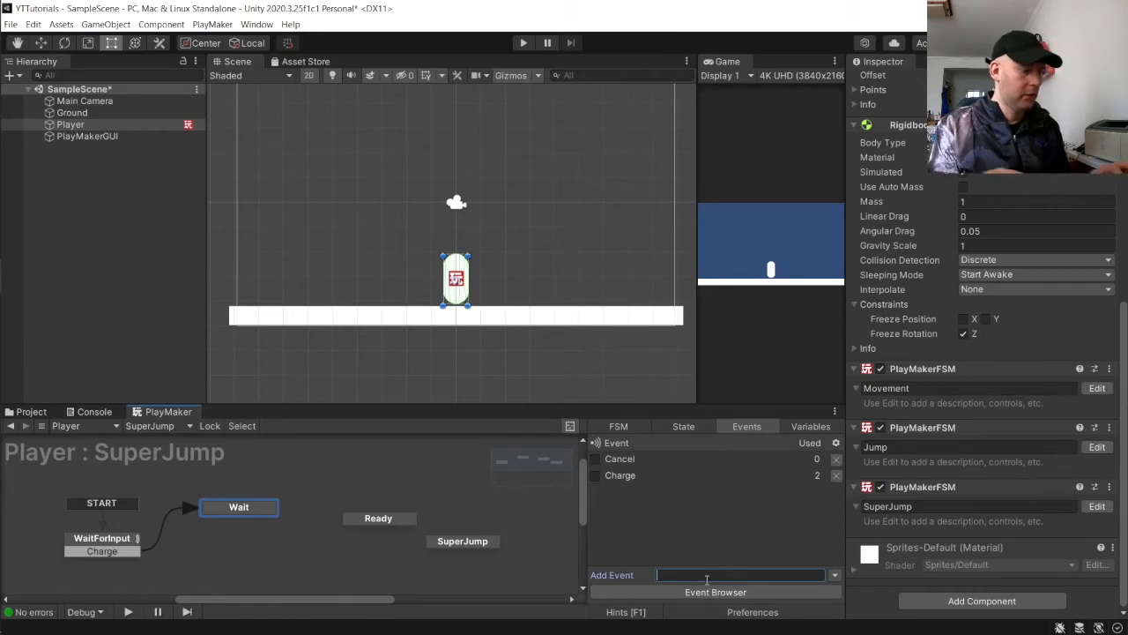
text(Ready)
key(Return)
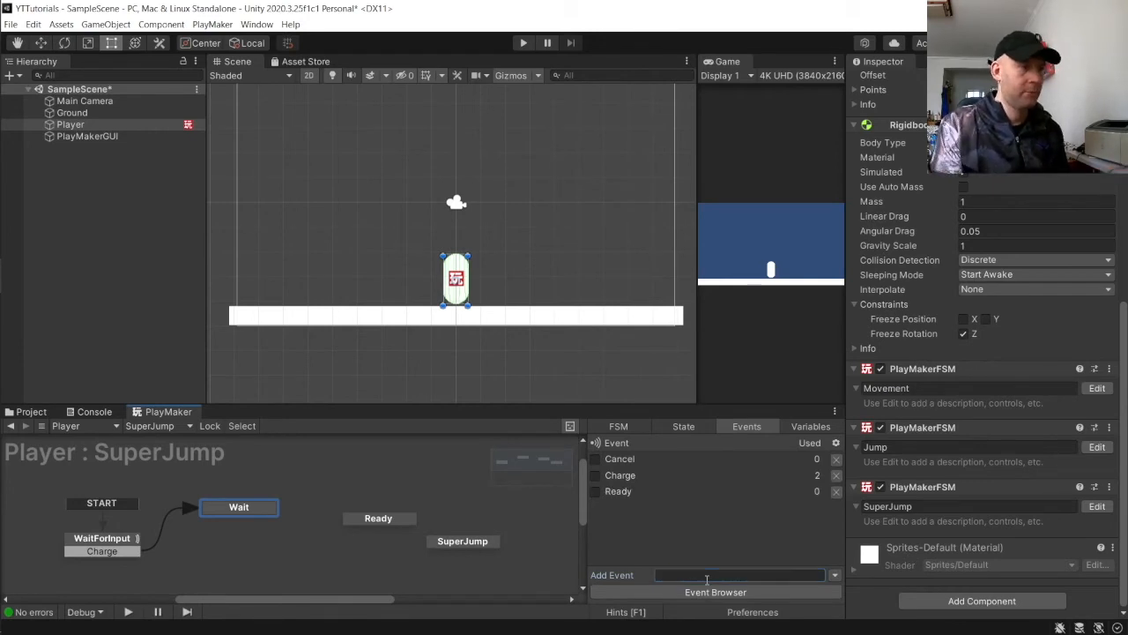
- Add Cancel and Ready transitions to the Wait state, connecting Cancel to WaitForInput and Ready to the Ready state
right_click(269, 511)
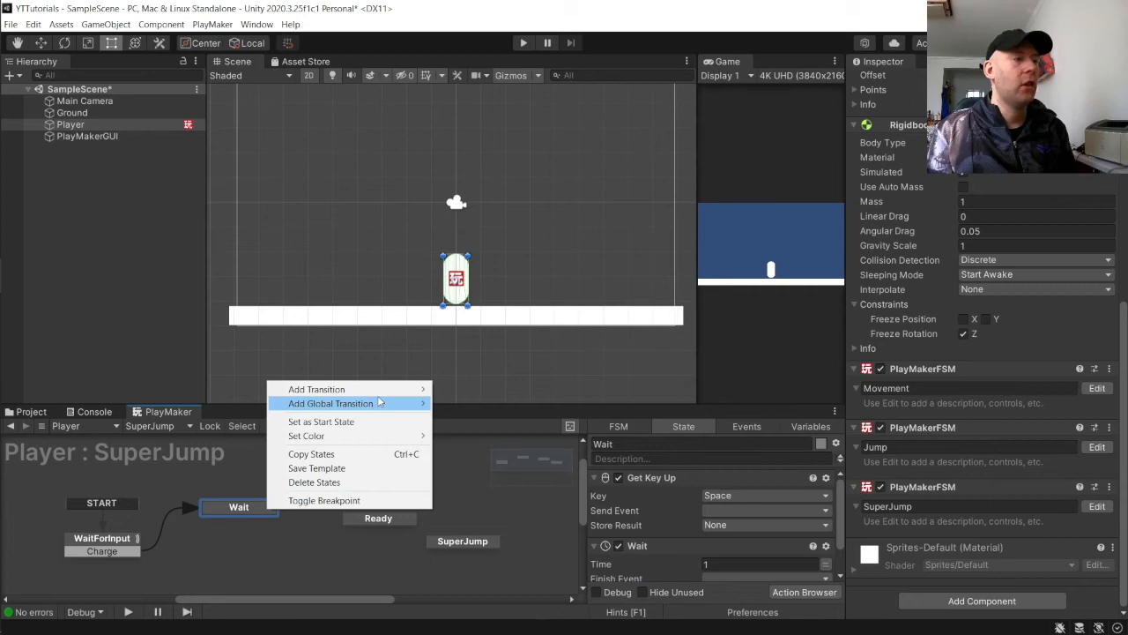
mouse_move(384, 389)
click(464, 403)
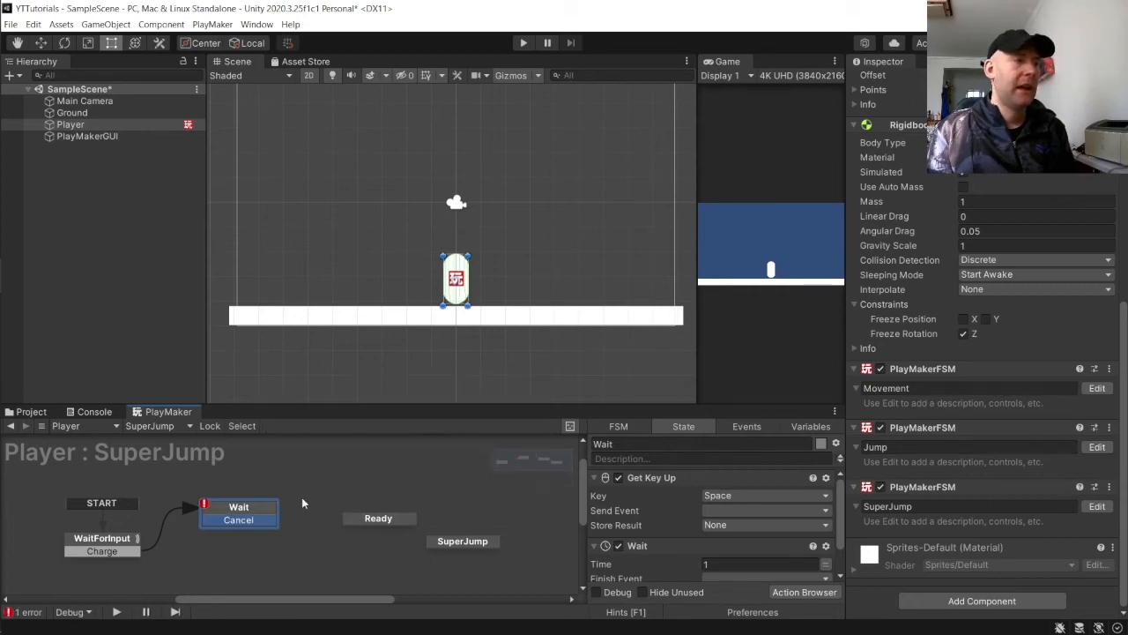
right_click(251, 508)
mouse_move(343, 388)
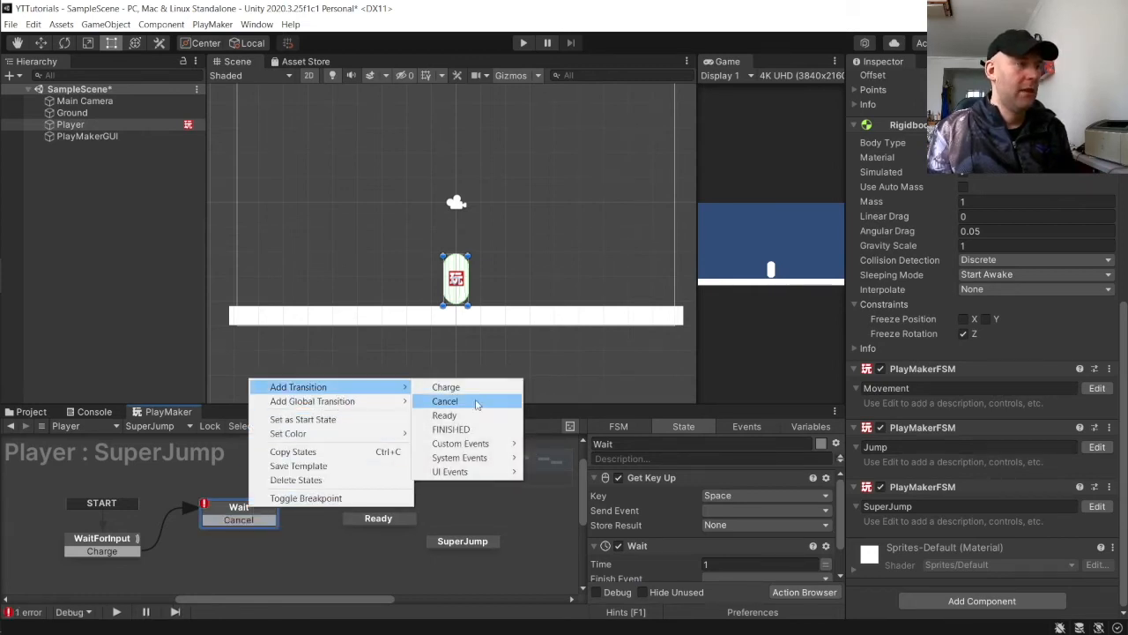
click(441, 413)
drag(238, 519, 115, 542)
drag(241, 531, 376, 519)
- Set the Get Key Up action in the Wait state to send the Cancel event
click(254, 505)
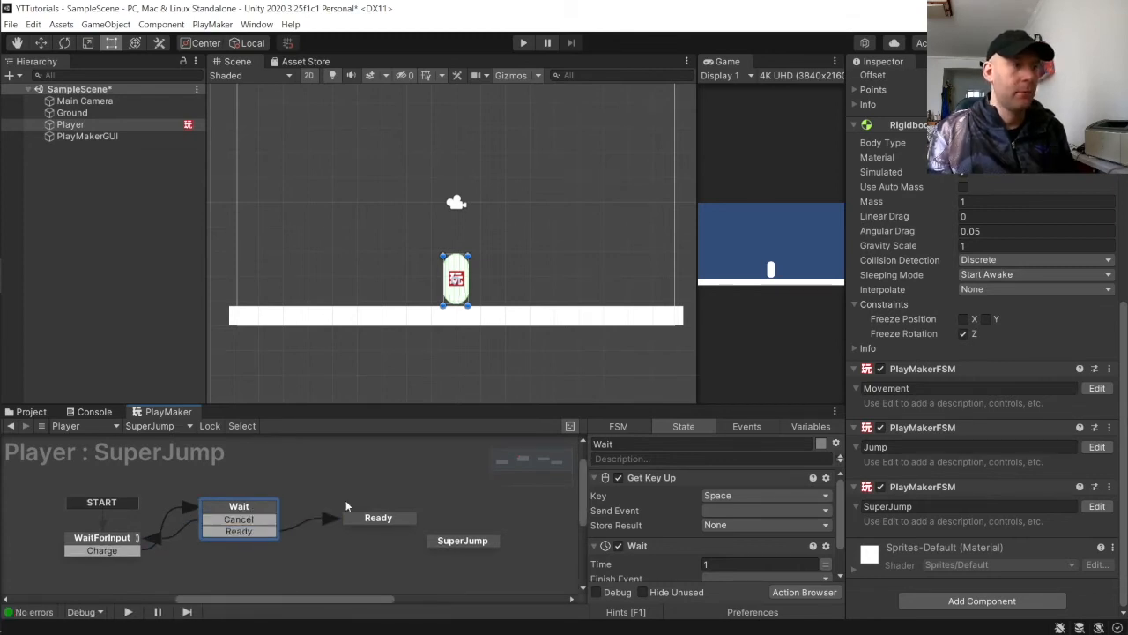
click(723, 511)
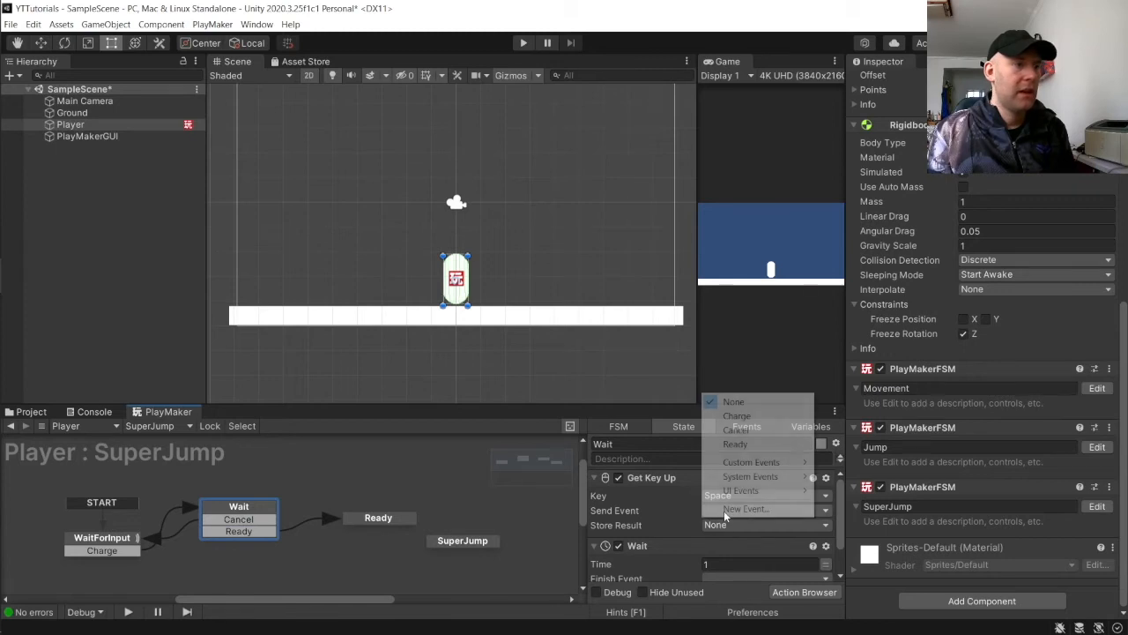
click(736, 430)
- Configure the Wait action with finish event Ready, a time of 5 and Real Time enabled
click(238, 533)
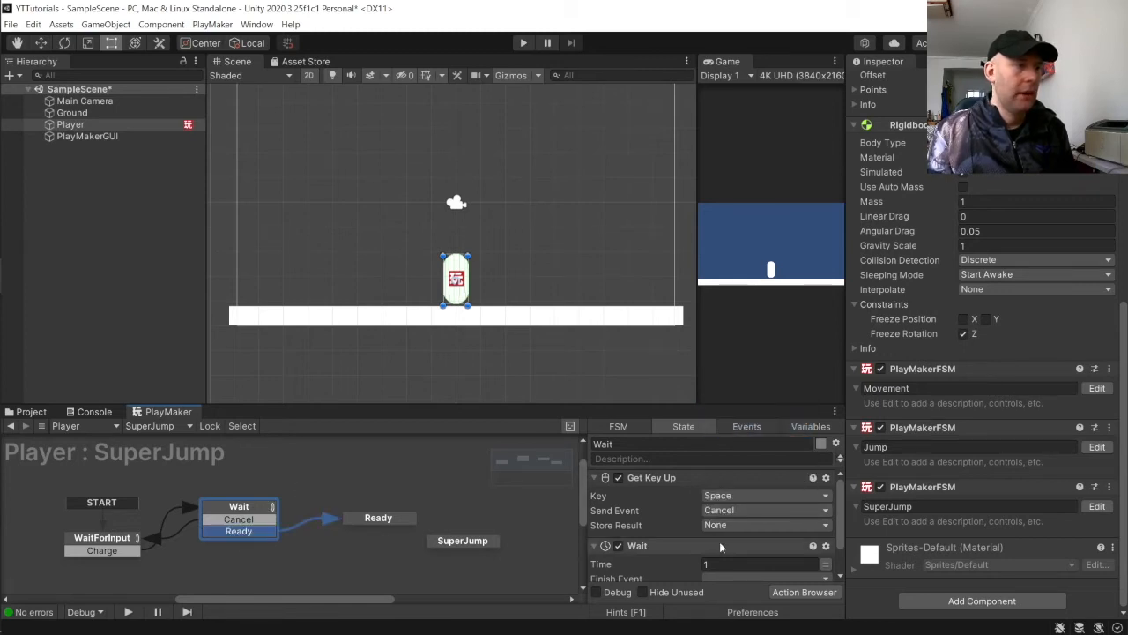
scroll(716, 540, down, 2)
click(725, 540)
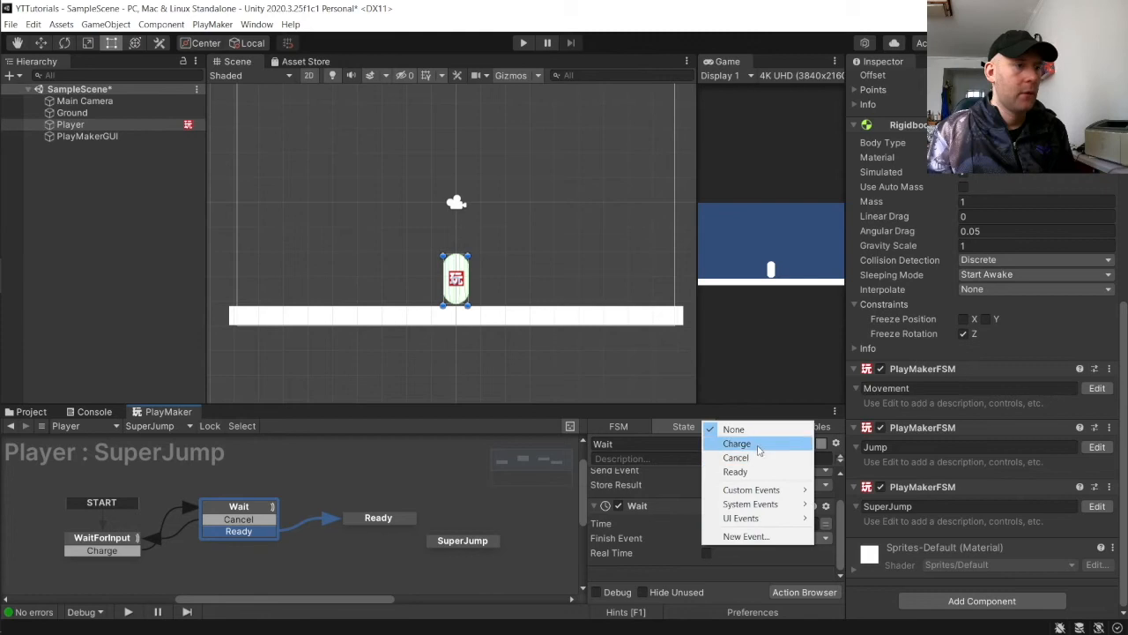
click(737, 472)
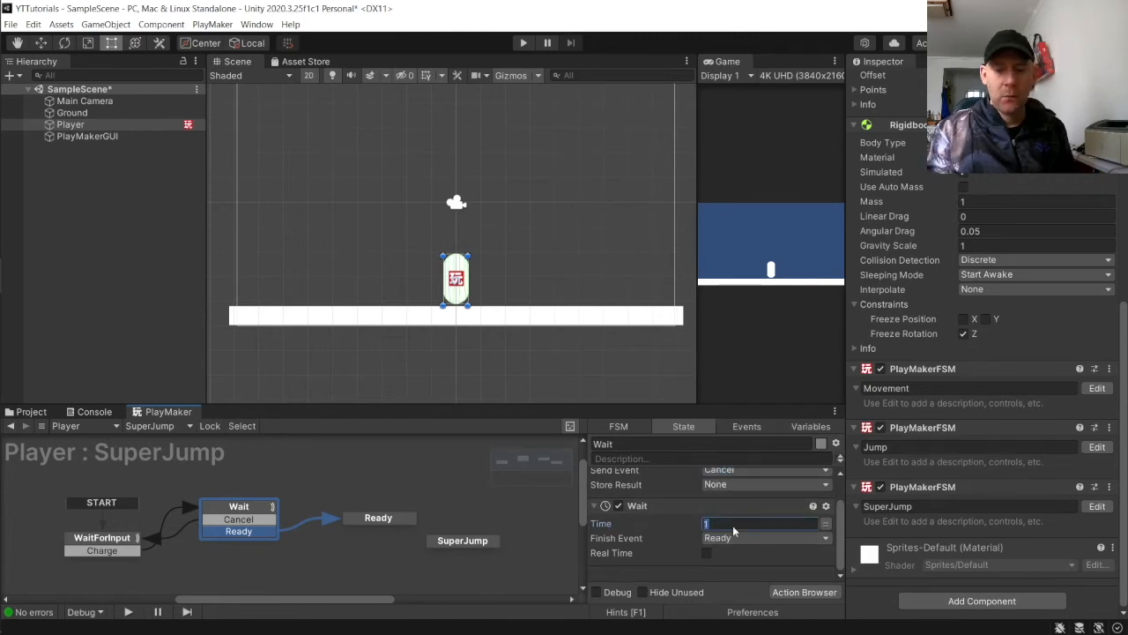
text(5)
click(705, 554)
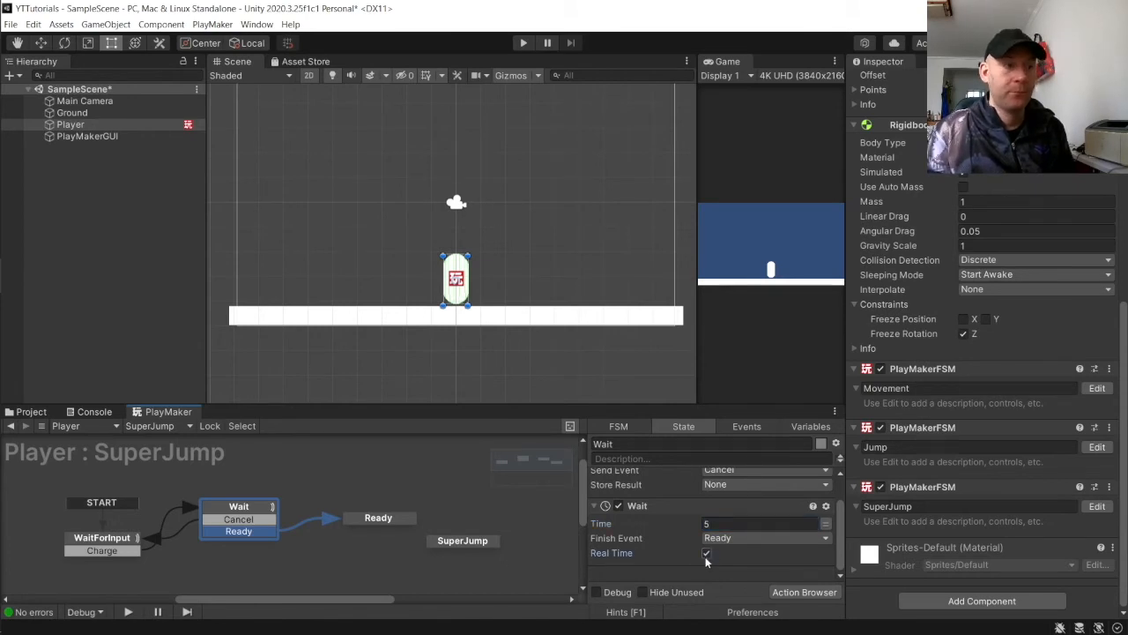
- Shift the SuperJump state slightly in the graph and create a new event named Release
click(381, 519)
drag(463, 541, 474, 540)
click(395, 521)
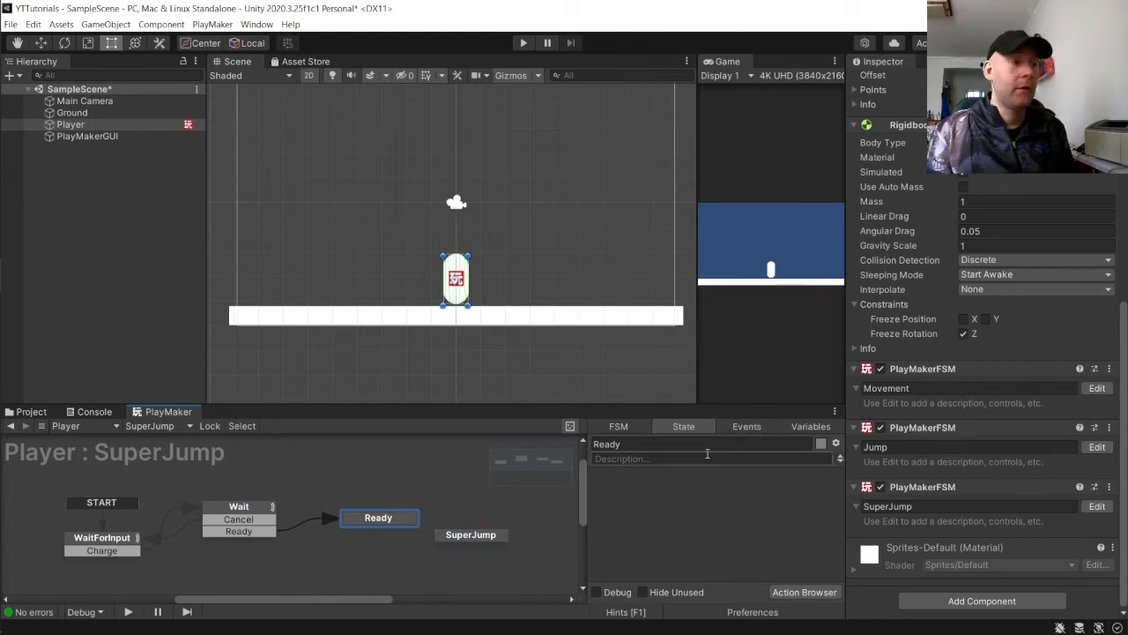
click(733, 428)
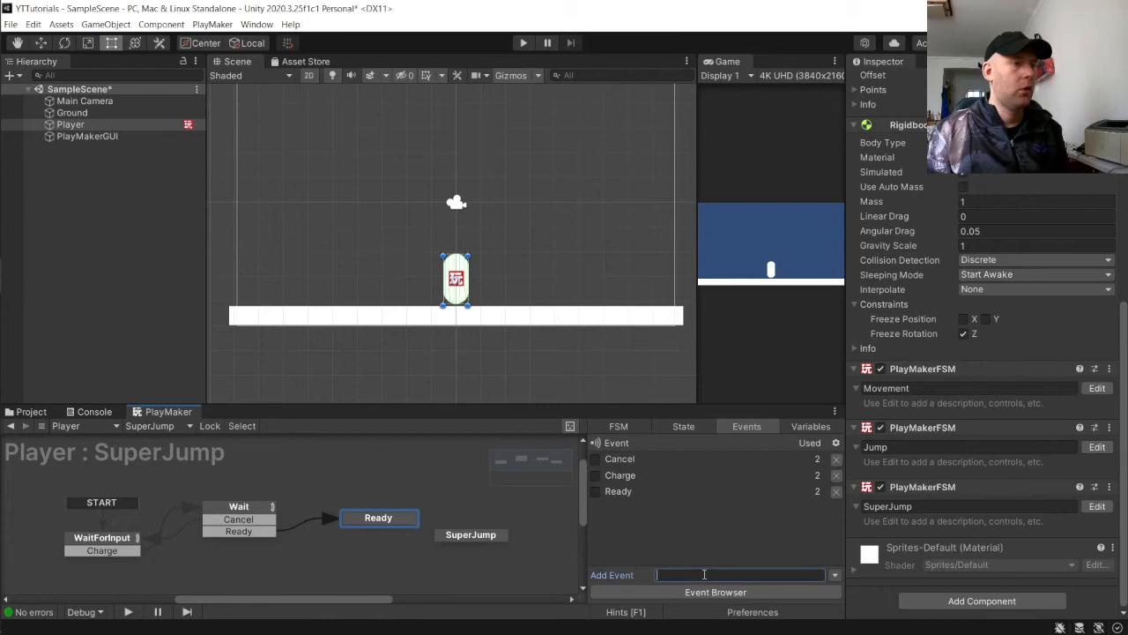
text(Released)
key(Return)
- Add a Release transition to the Ready state and connect it to the SuperJump state
right_click(363, 522)
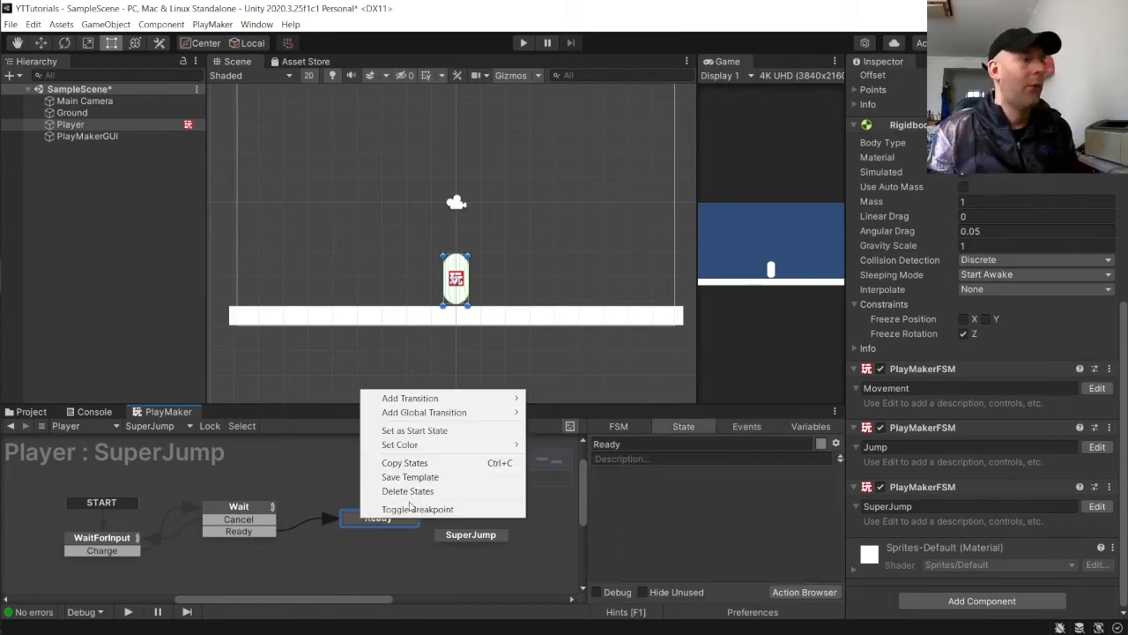
click(559, 442)
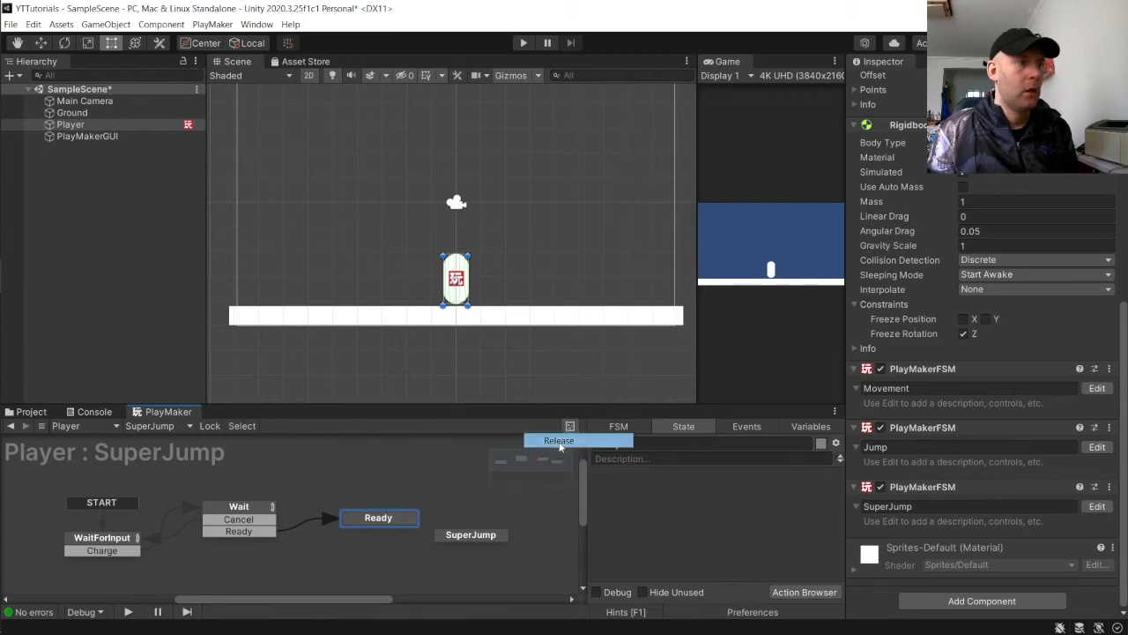
drag(396, 533, 480, 524)
- Add a Device Vibrate action to the Ready state
click(381, 527)
click(803, 592)
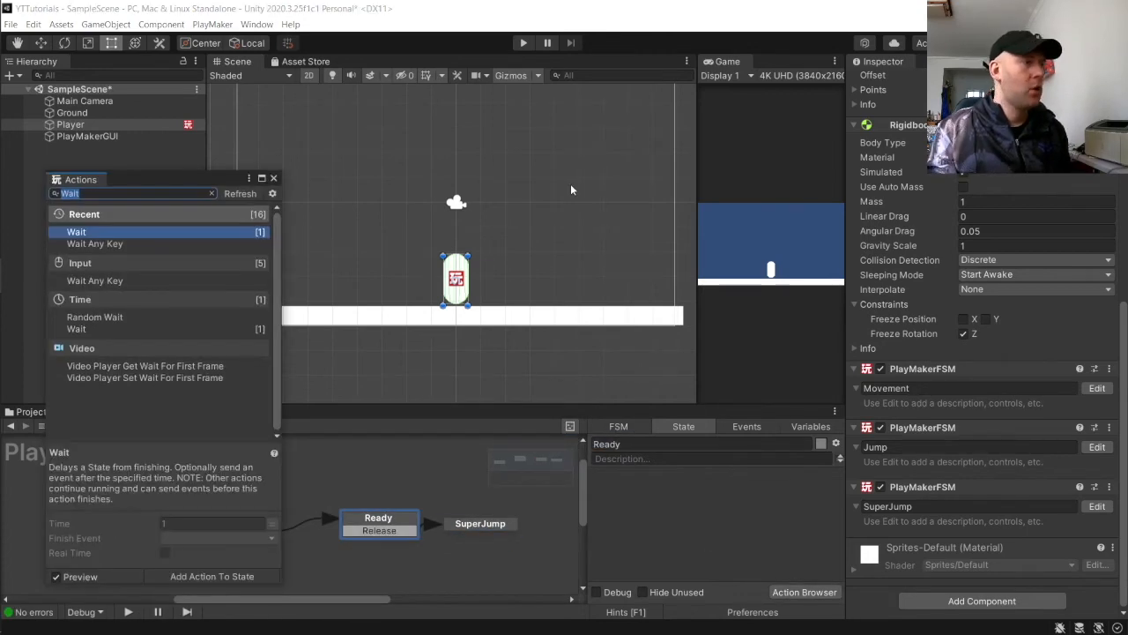
text(Vibrate)
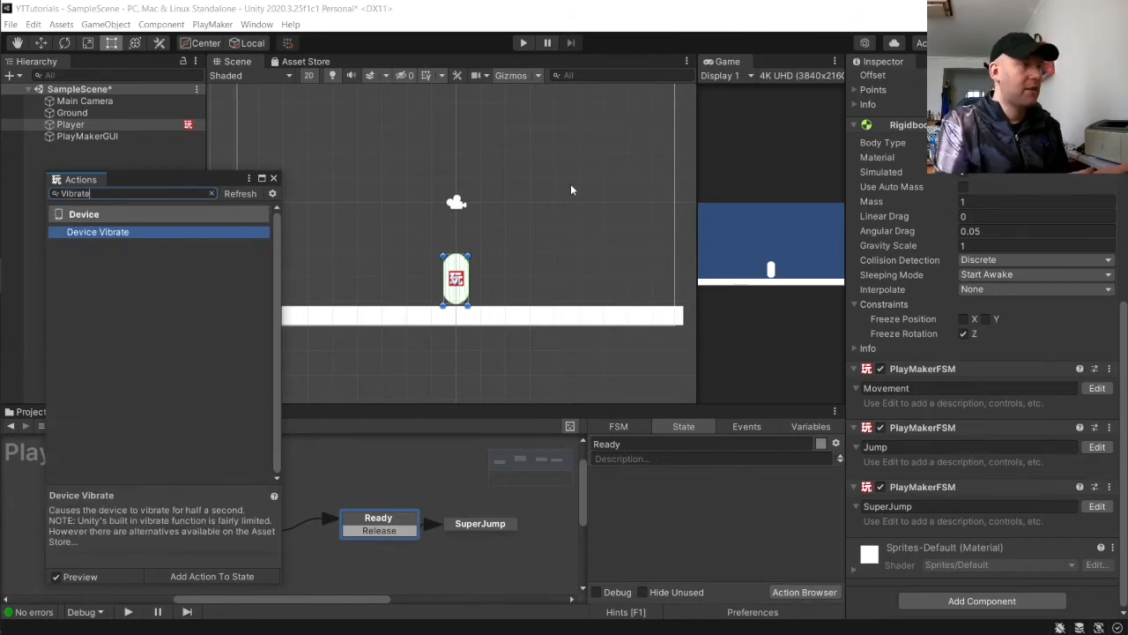
double_click(99, 232)
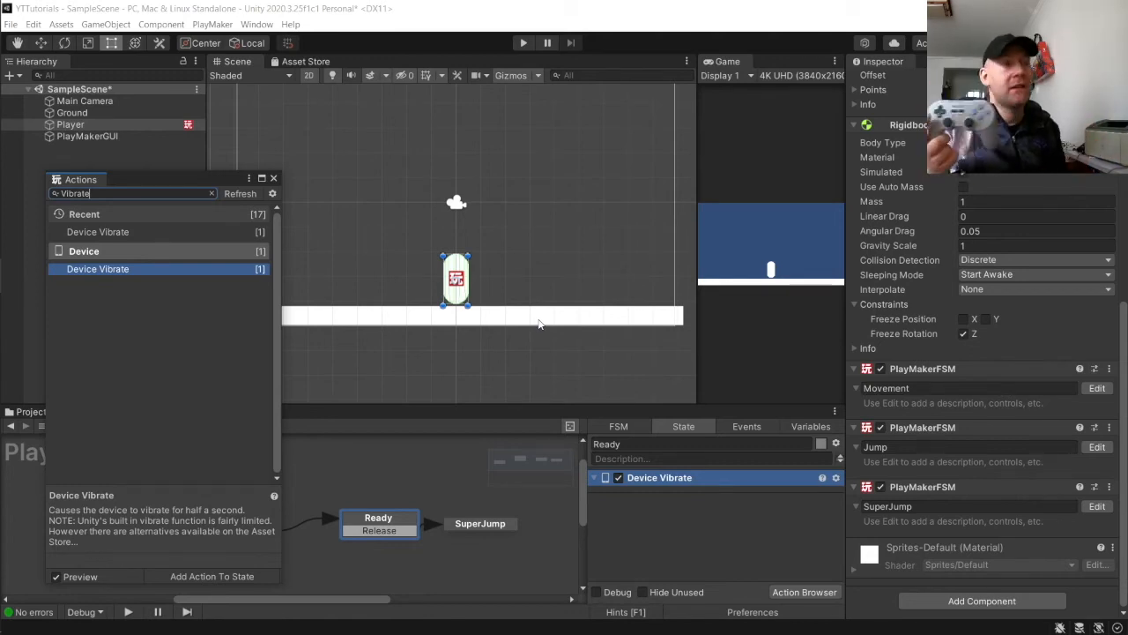
- Add a Get Key Up action to the Ready state and order it below Device Vibrate
mouse_move(1, 266)
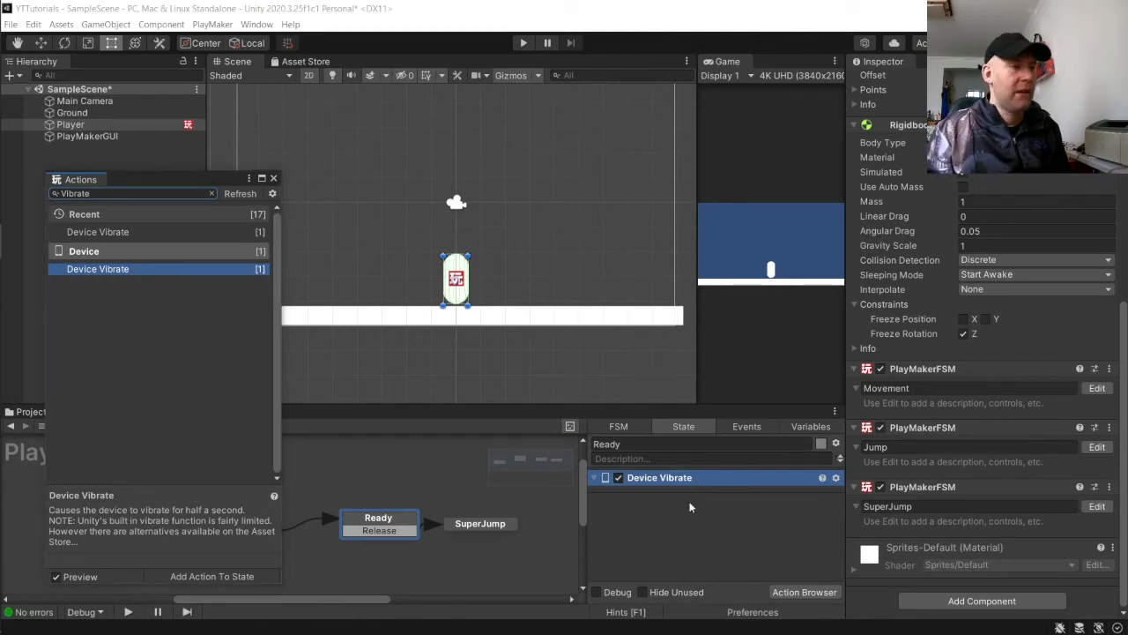
key(ctrl+a)
text(get)
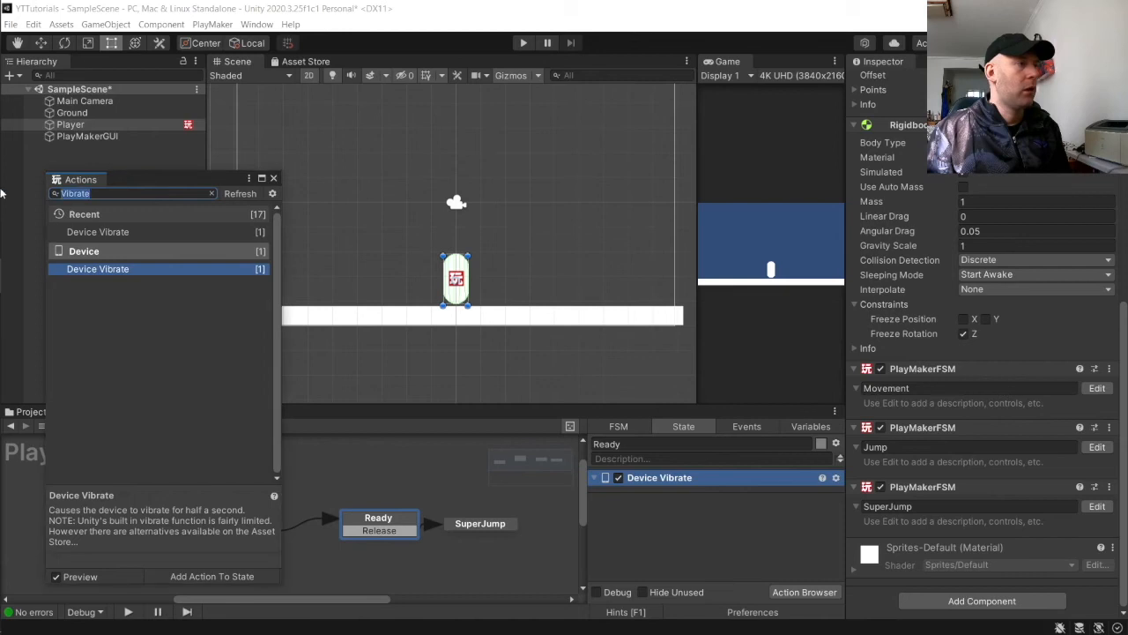
mouse_move(1, 173)
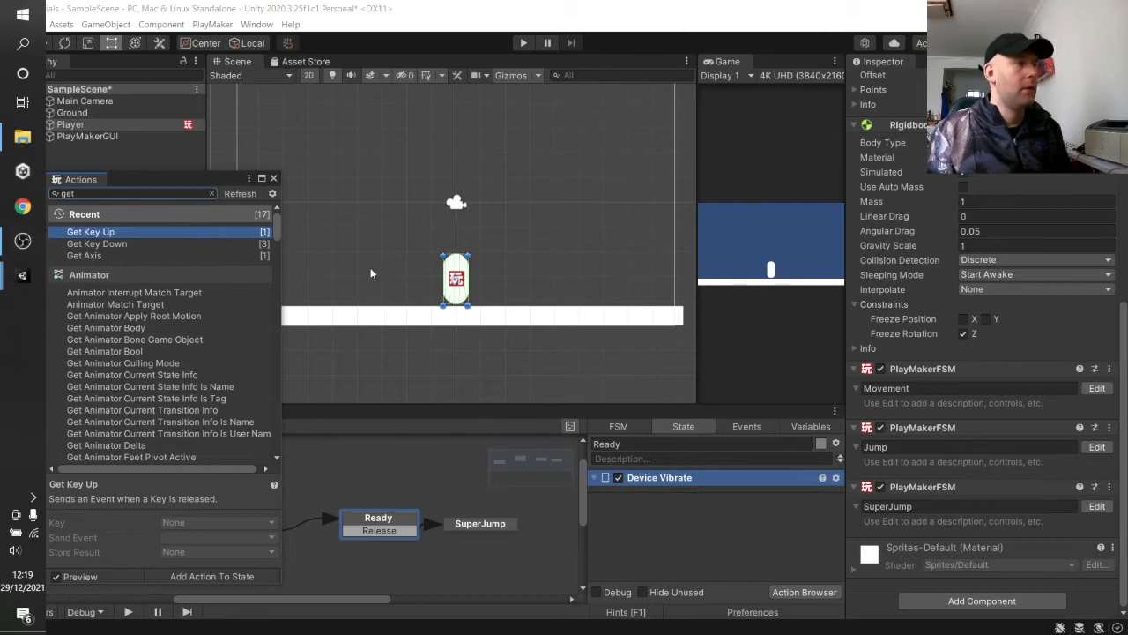
double_click(128, 232)
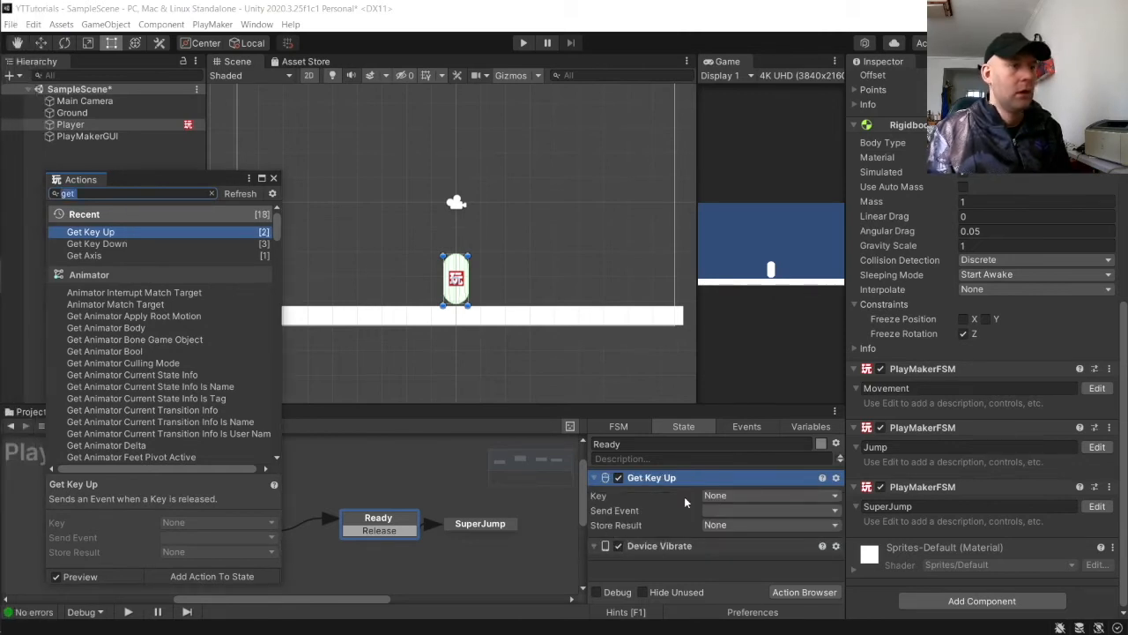
drag(685, 545, 674, 488)
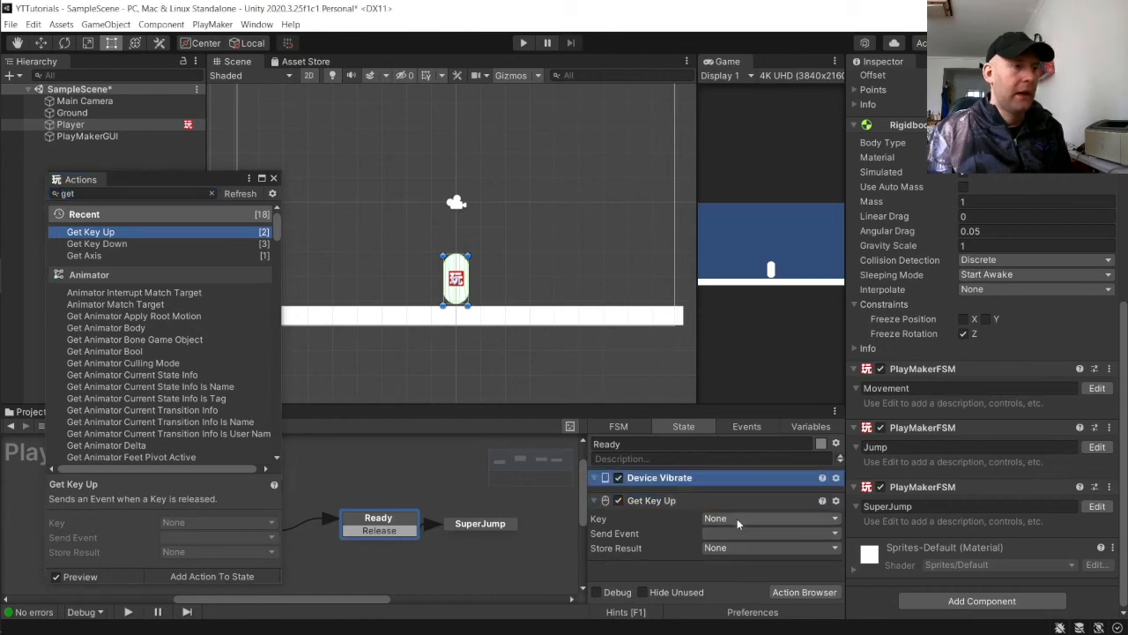
- Set the Ready state's Get Key Up action to send the Release event for the Space key
click(737, 534)
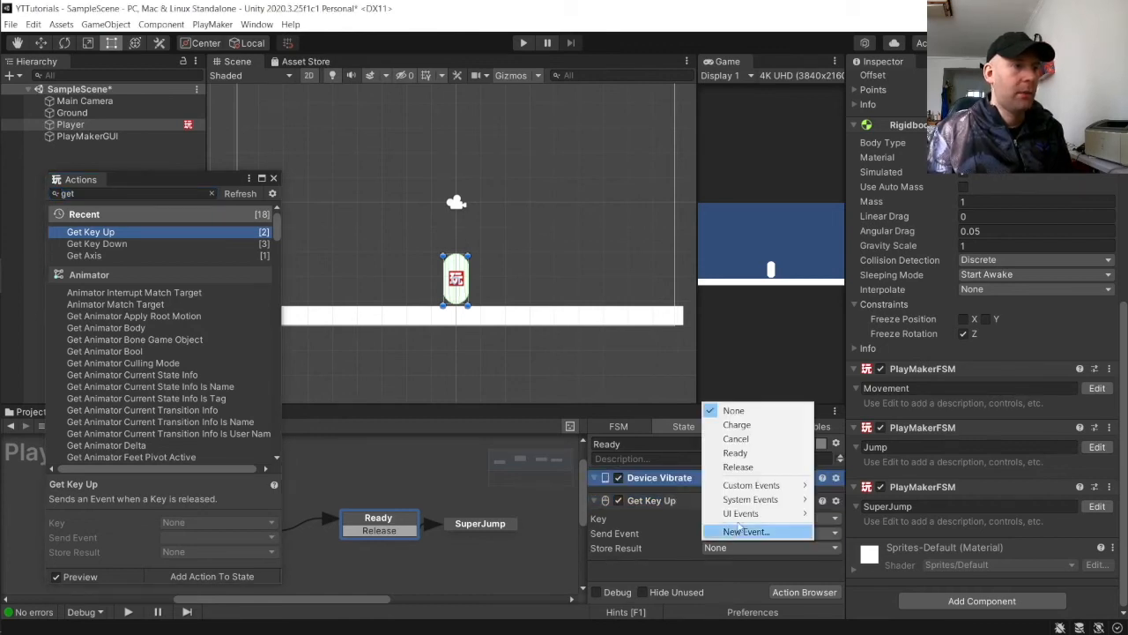
click(745, 467)
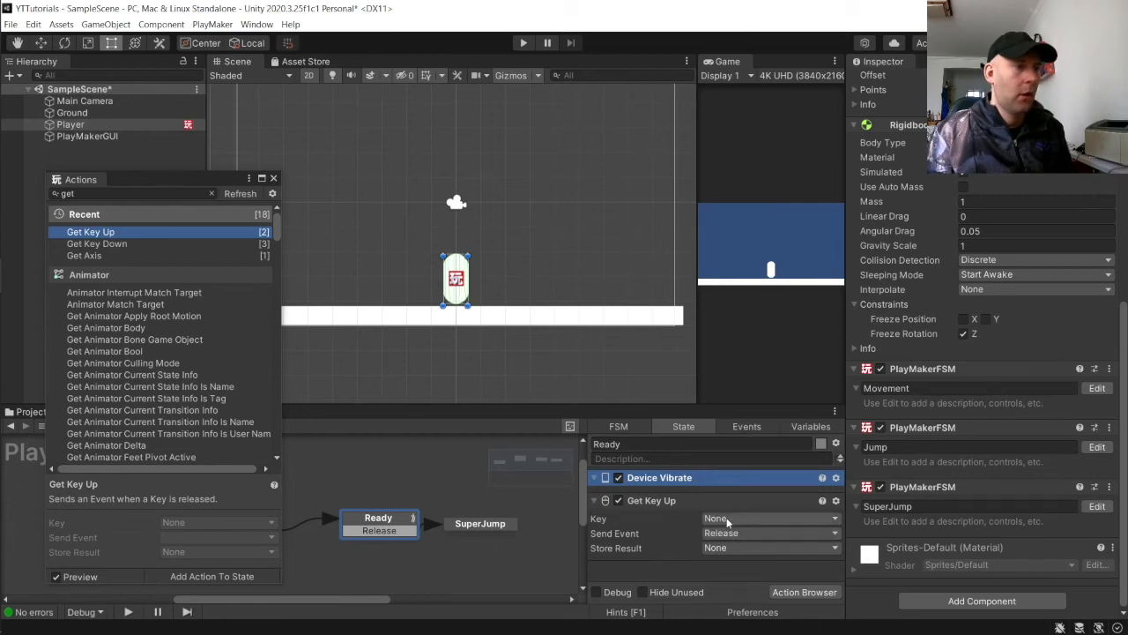
click(726, 518)
click(759, 146)
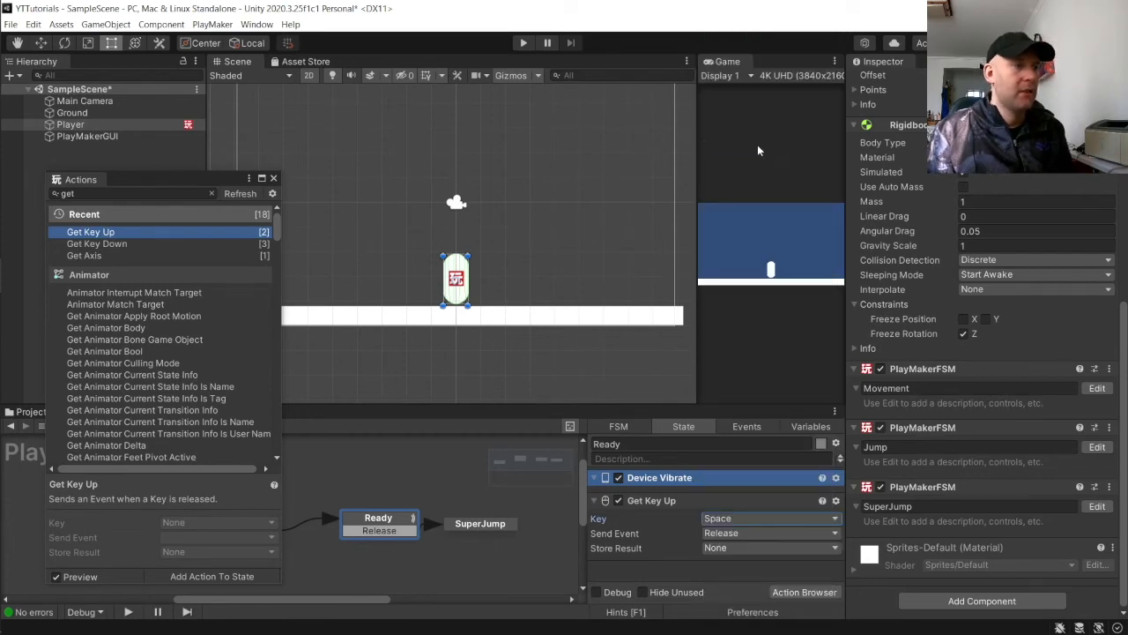
- Add a Set Velocity 2d action to the SuperJump state with a Y vector value of 10
click(479, 525)
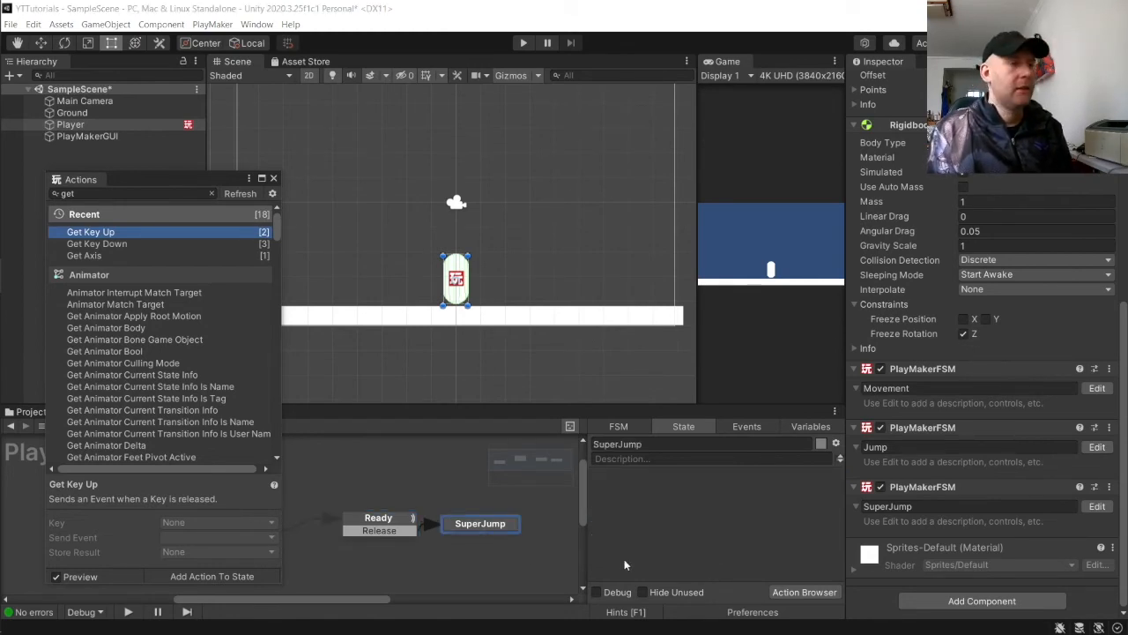
click(804, 591)
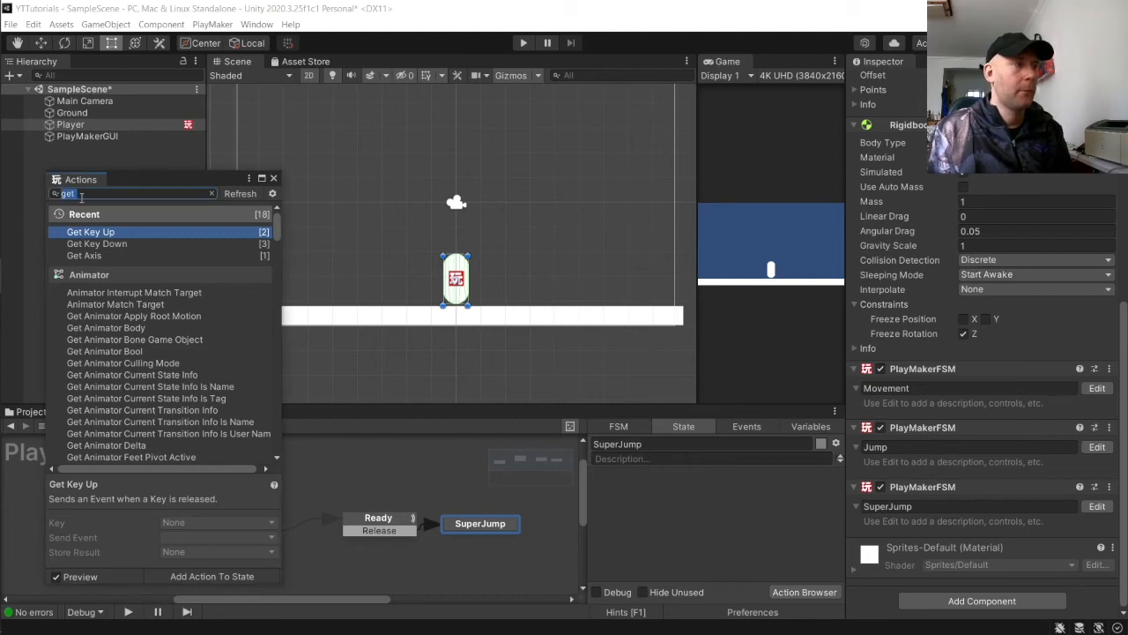
text(set)
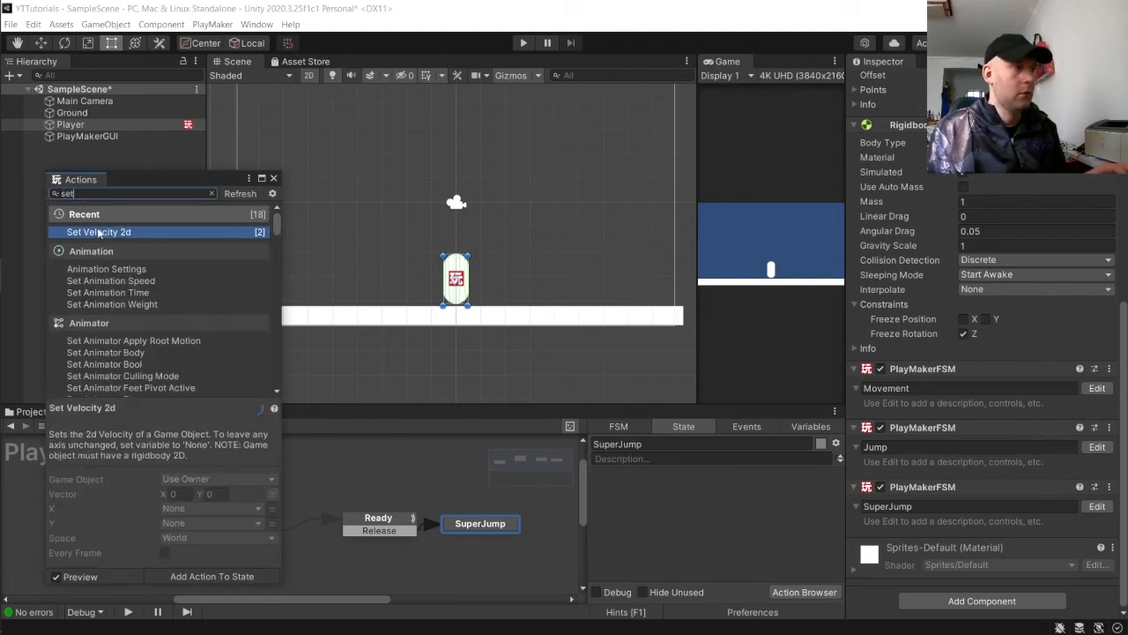
double_click(99, 232)
click(773, 495)
text(10)
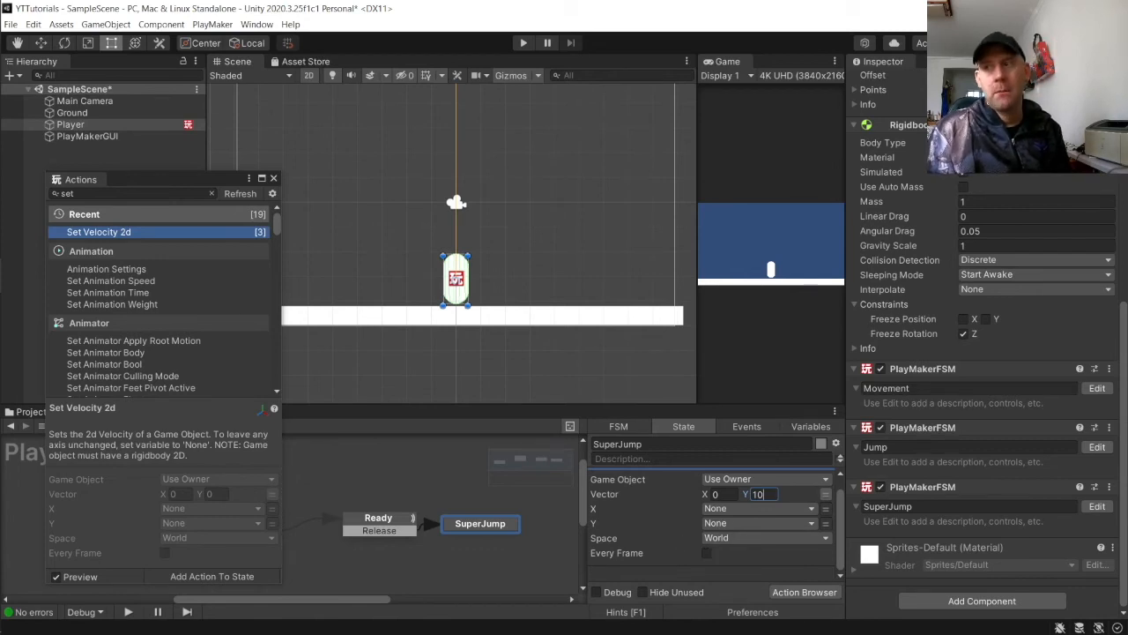
- Add a Collision2D Event action to the SuperJump state and close the action browser
click(123, 193)
text(coll)
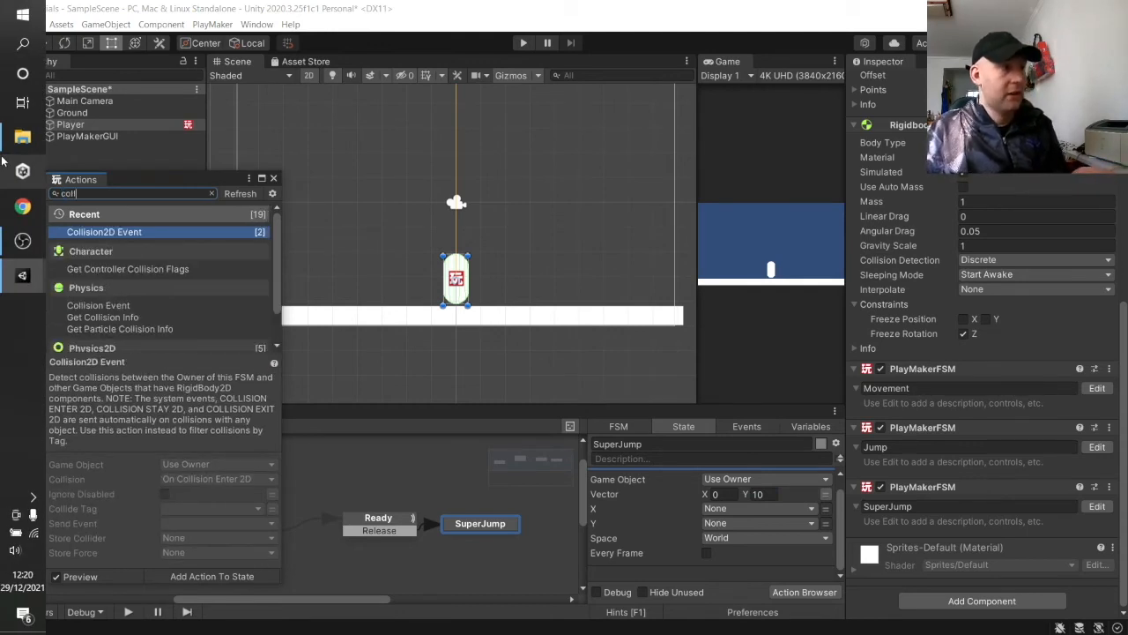
double_click(93, 231)
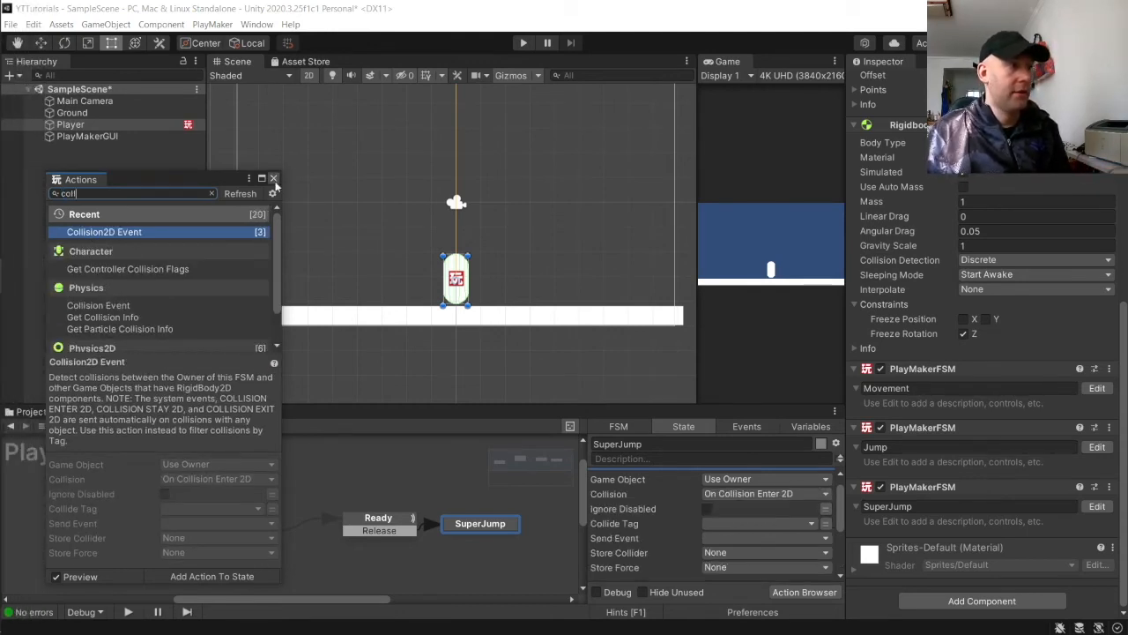
click(273, 179)
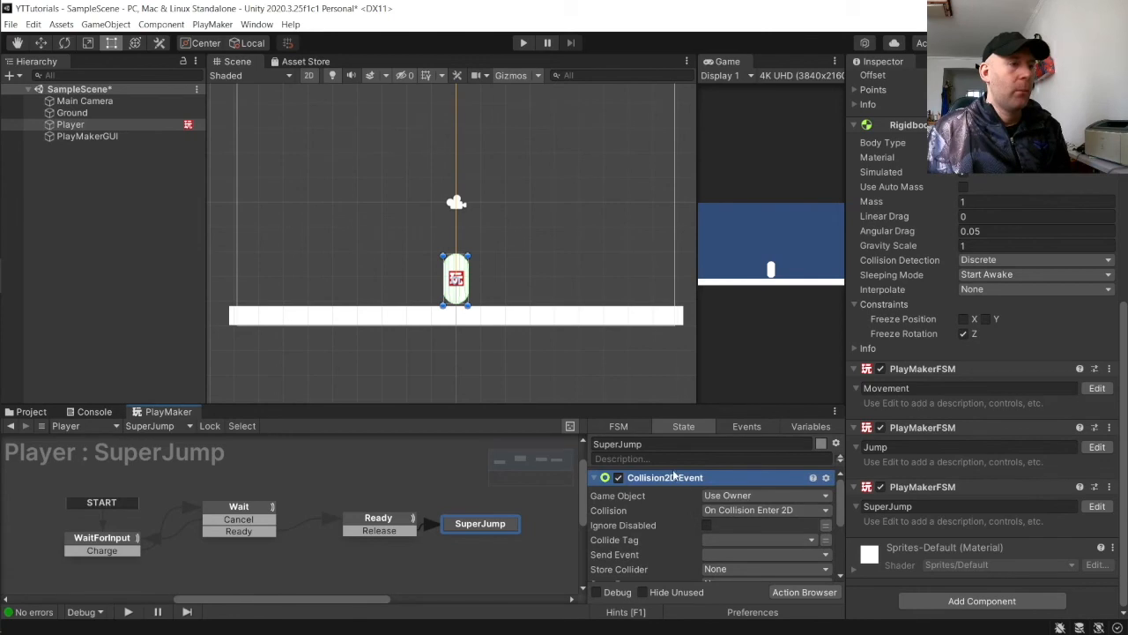
- Order the Collision2D Event below Set Velocity 2d and set its Collide Tag to Ground
click(596, 478)
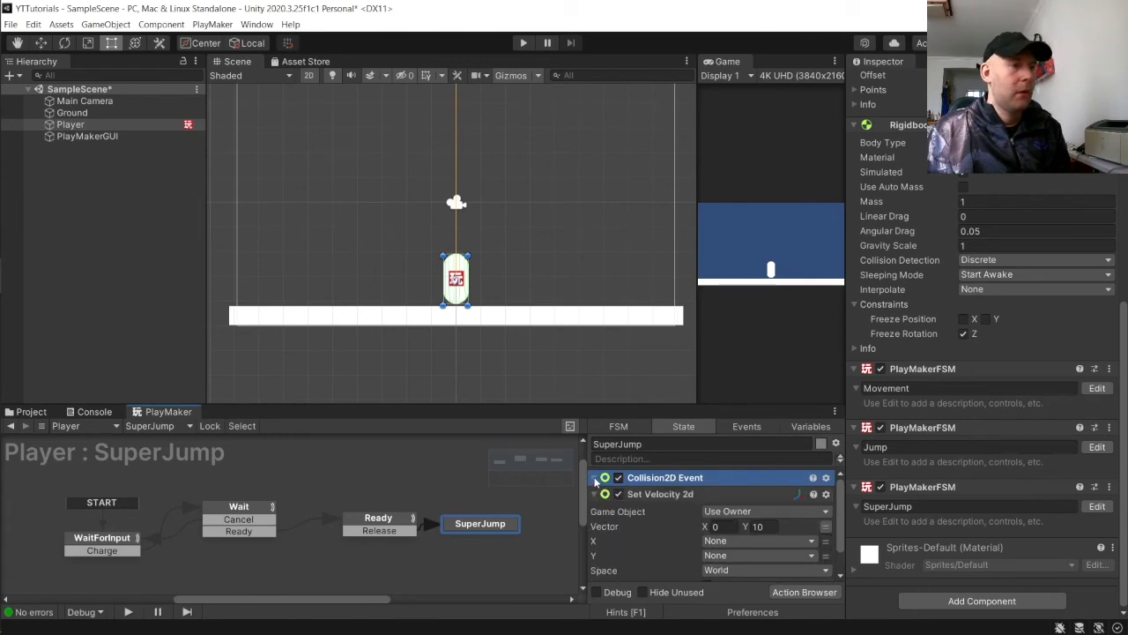
scroll(630, 487, down, 1)
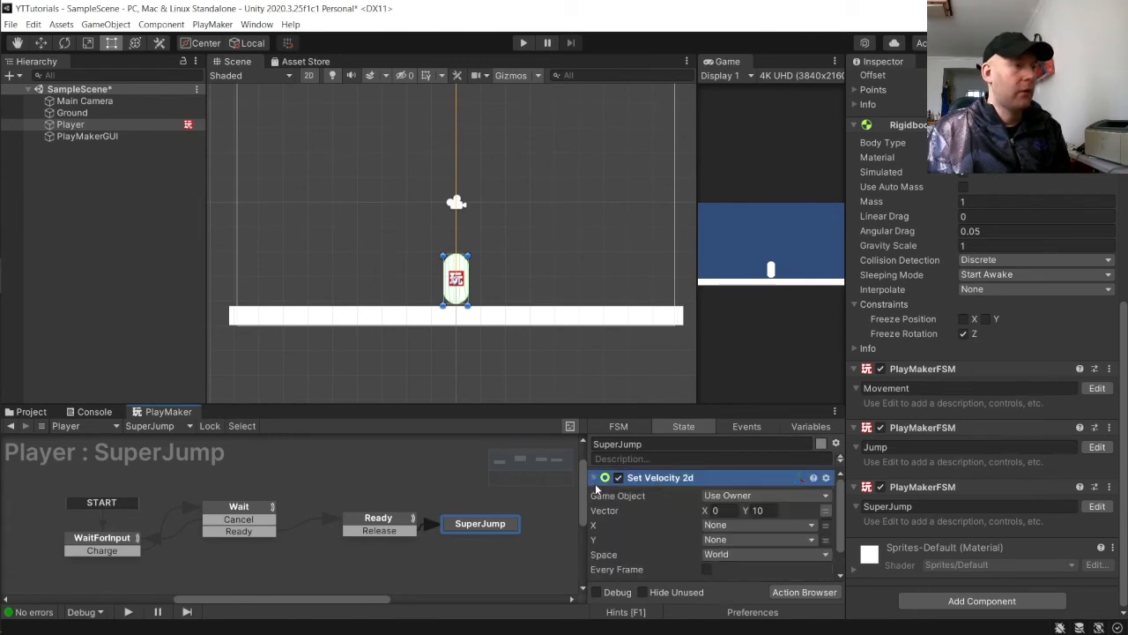
click(595, 478)
click(596, 494)
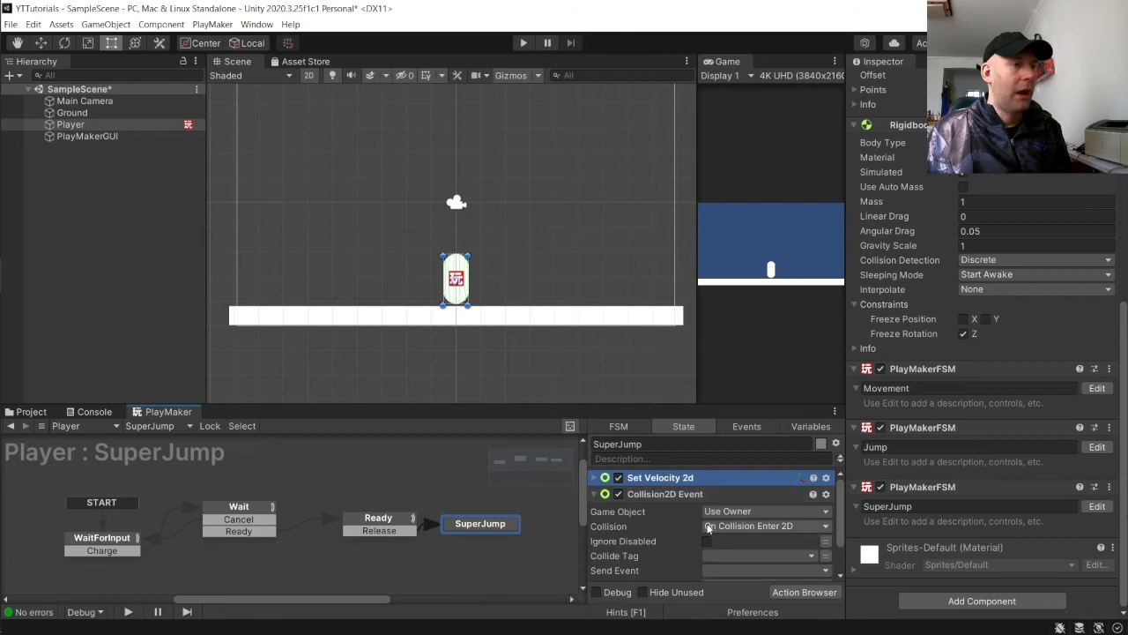
click(749, 555)
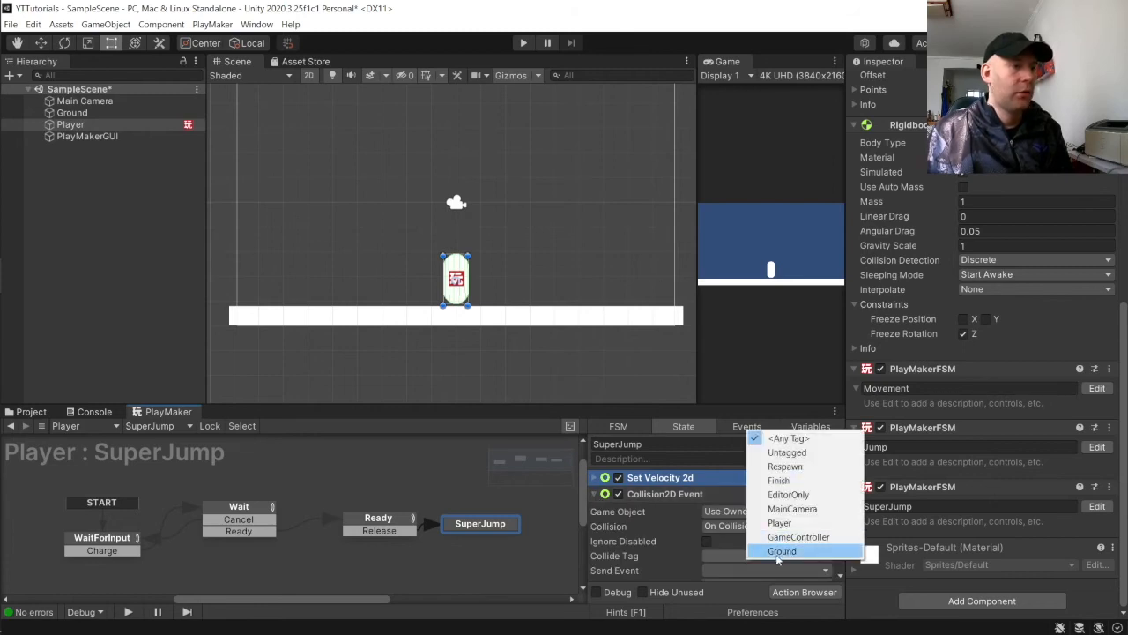
click(776, 551)
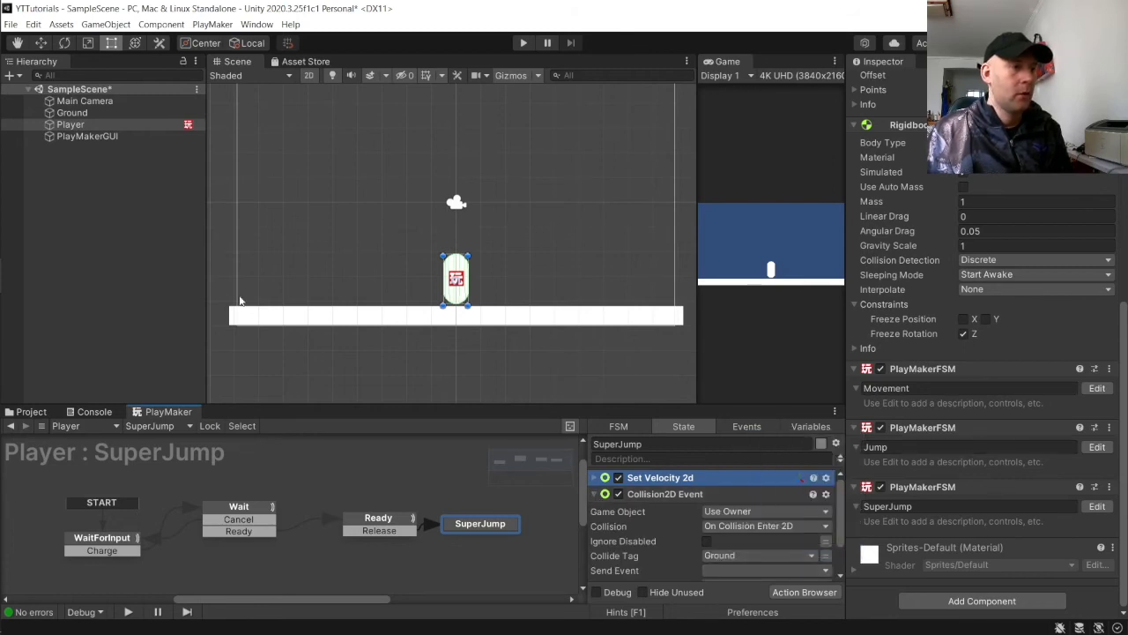
- Check the Ground object's tag and the project's tag settings, keeping the Ground tag assigned
click(74, 113)
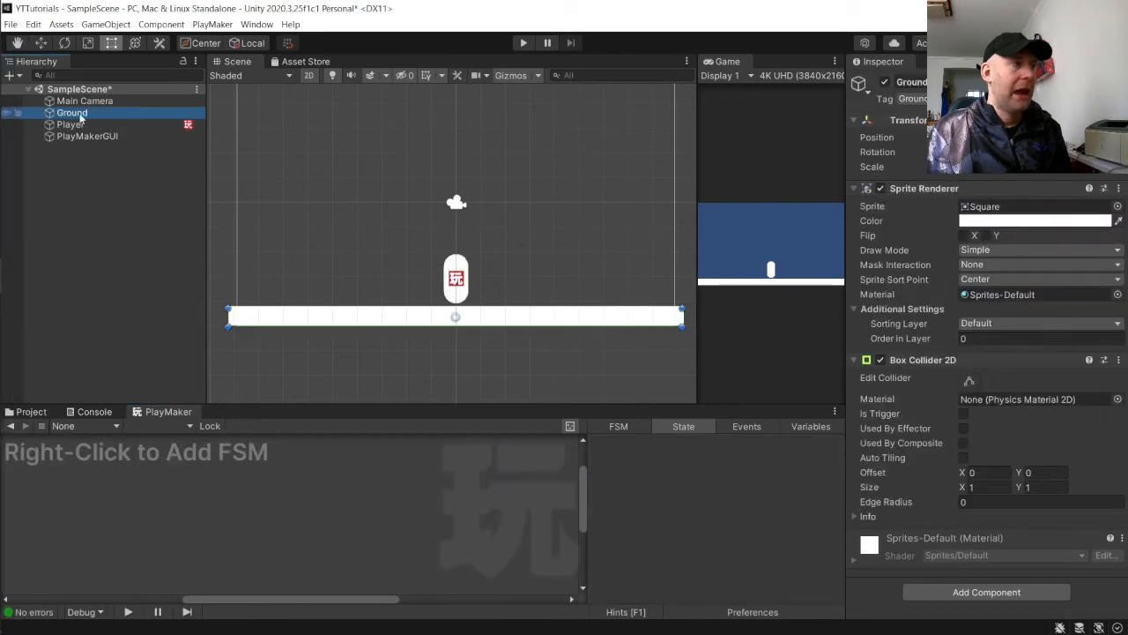
click(919, 99)
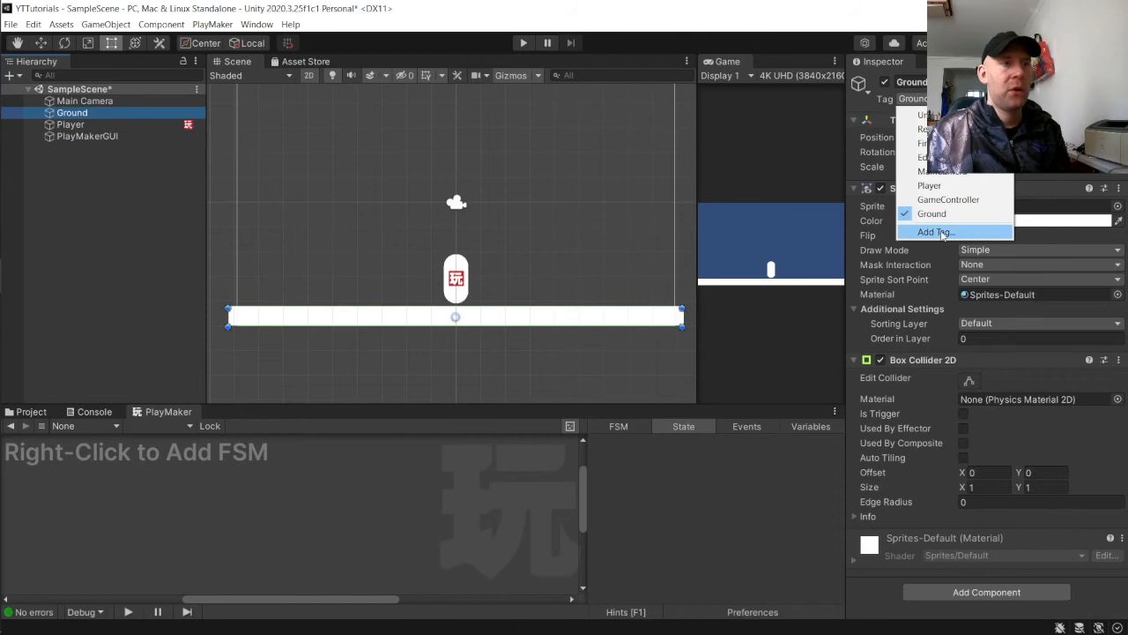
click(936, 232)
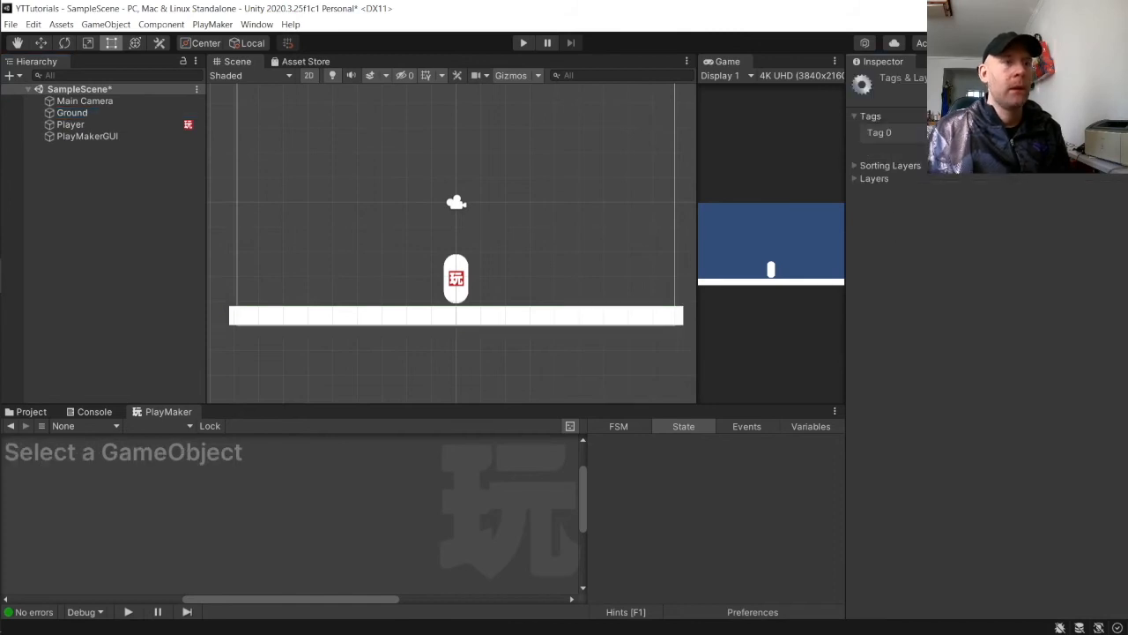
click(116, 112)
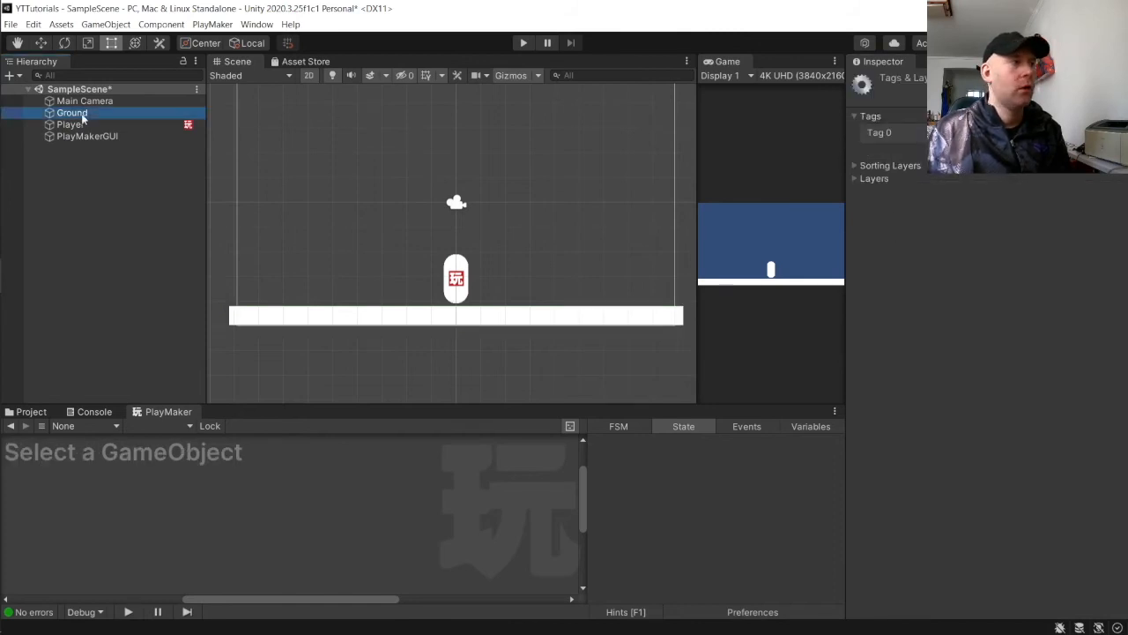
click(917, 101)
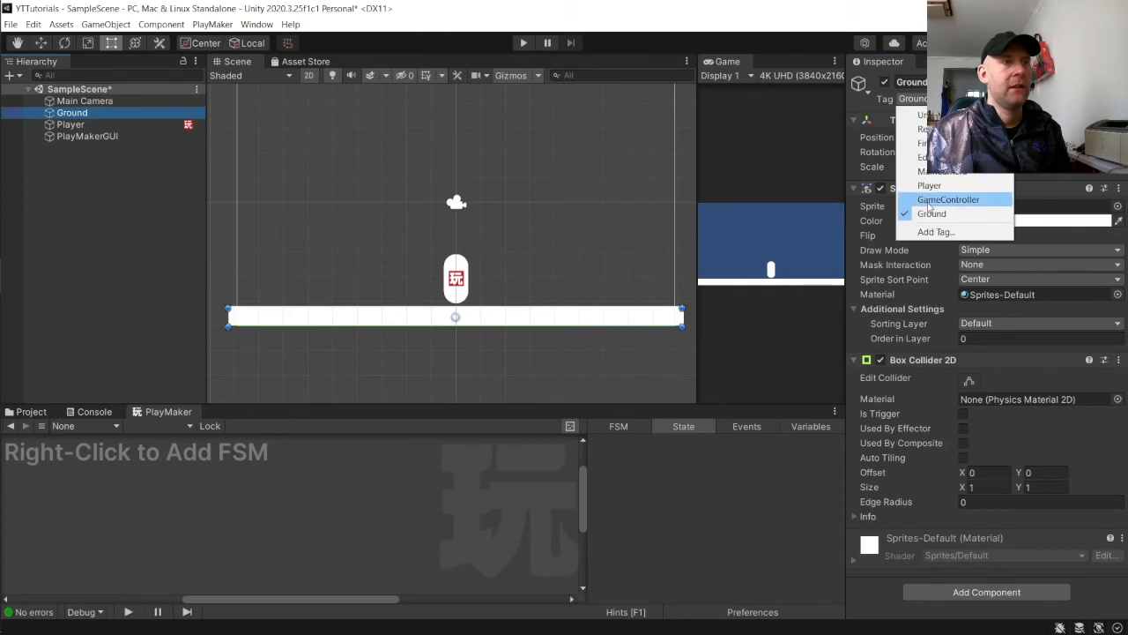
click(934, 215)
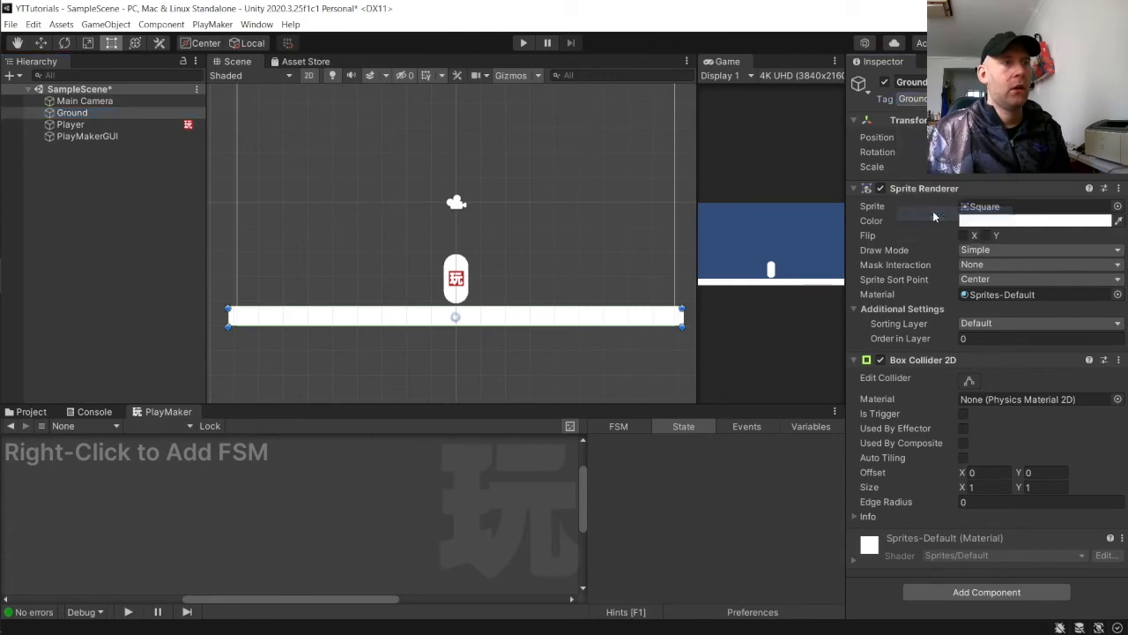
- Add a FINISHED transition to the Player's SuperJump state and connect it to the WaitForInput state
click(106, 124)
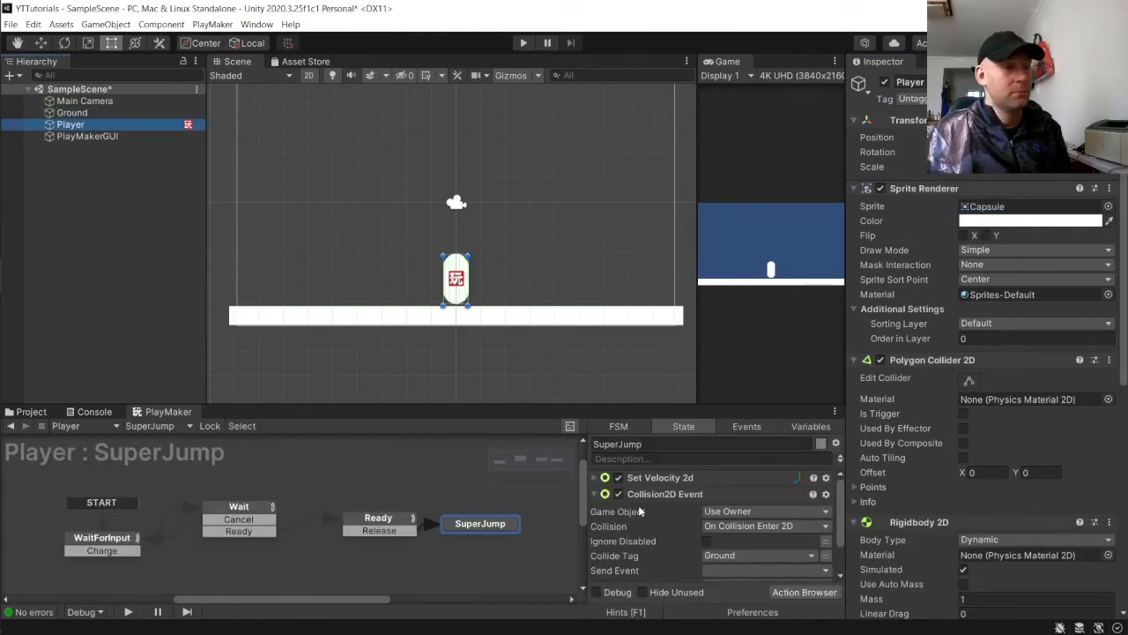
click(499, 527)
right_click(500, 527)
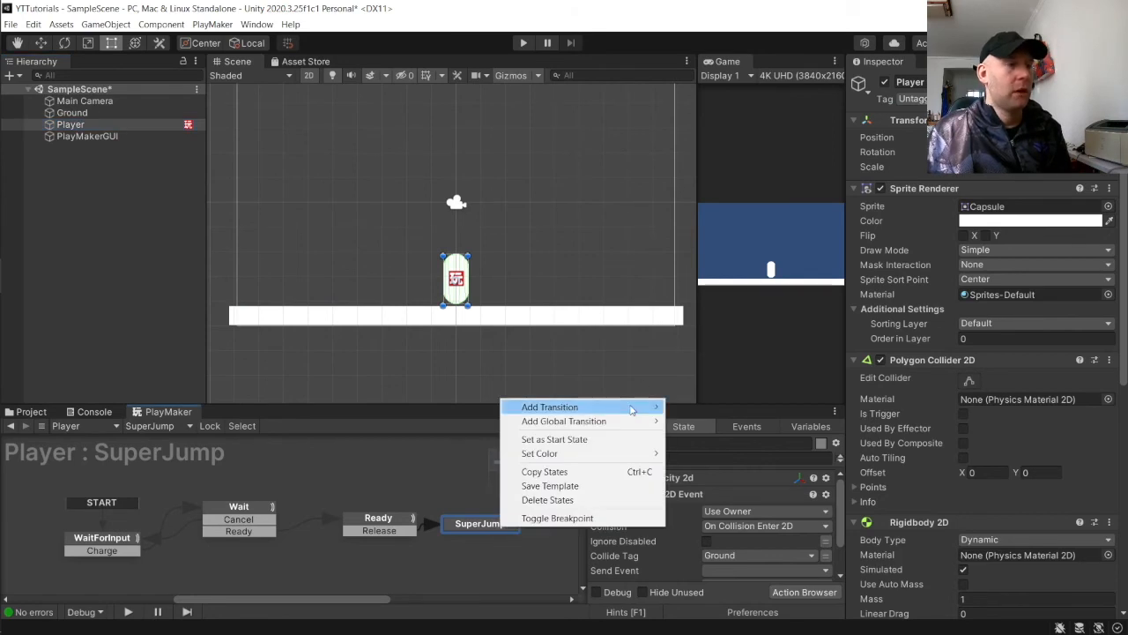
mouse_move(600, 406)
click(703, 464)
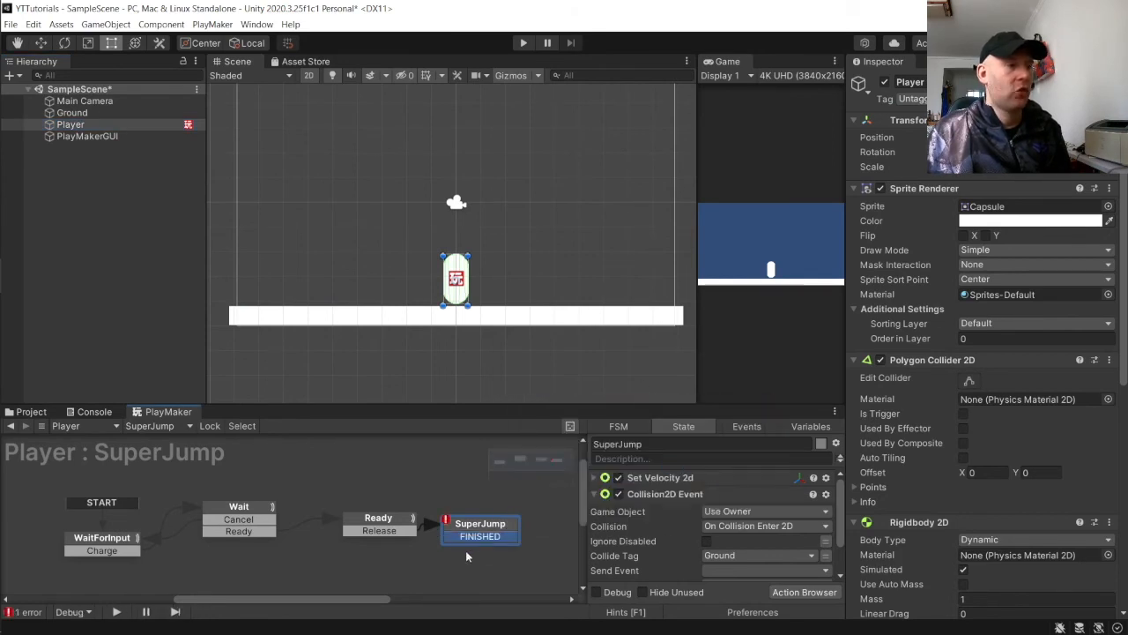
drag(461, 537, 101, 537)
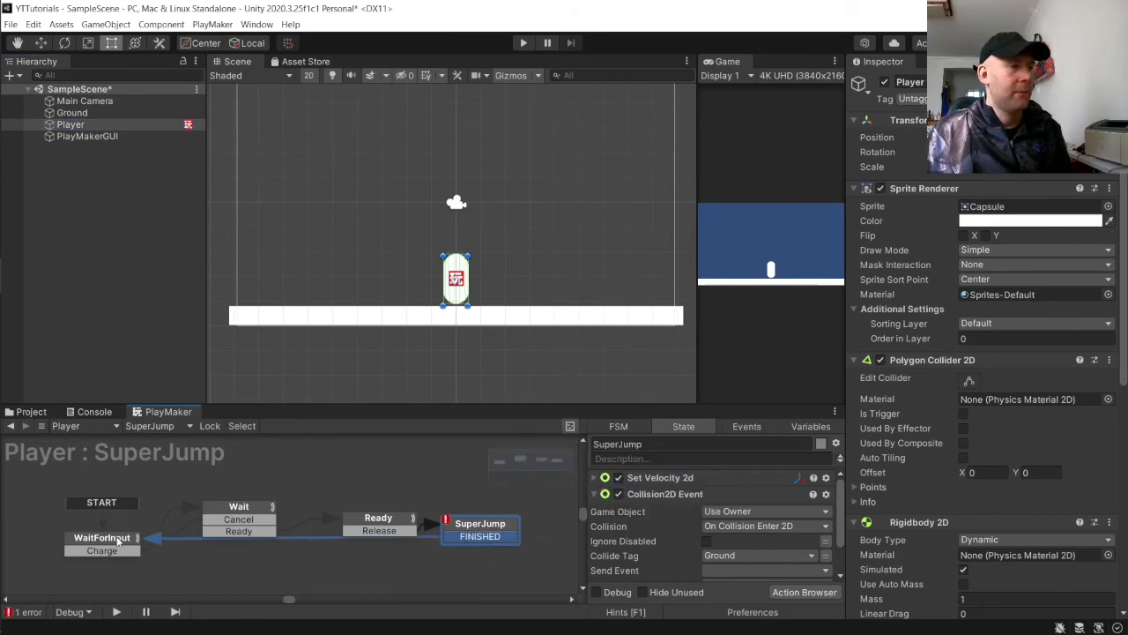
- Set the Collision2D Event's Send Event to FINISHED and collapse the action
click(748, 572)
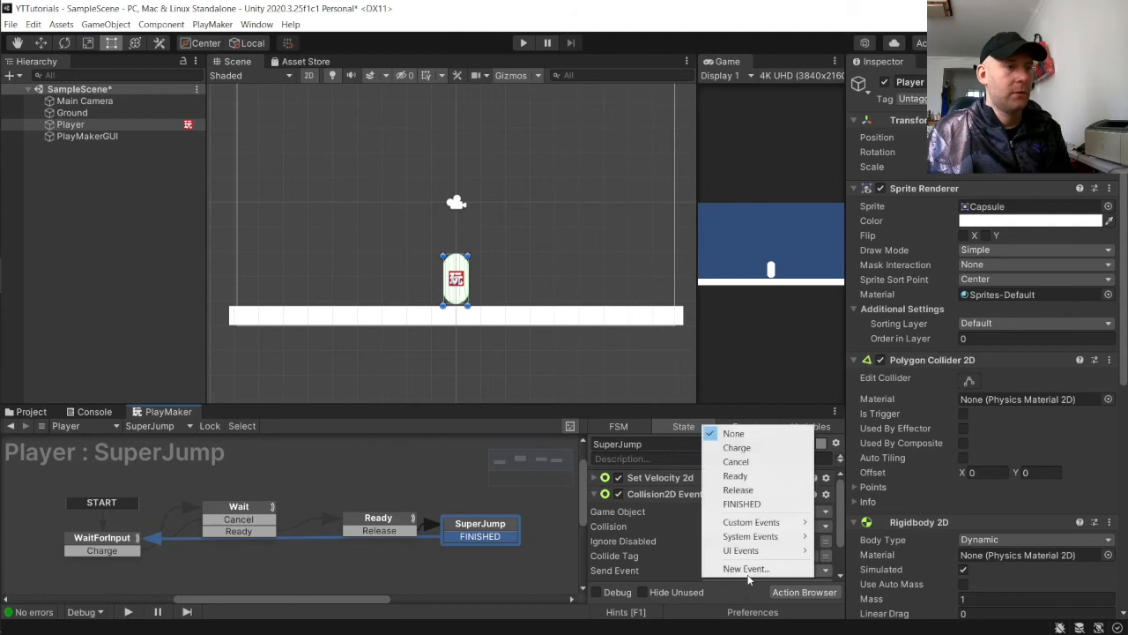
click(775, 504)
scroll(752, 542, down, 2)
scroll(667, 534, up, 2)
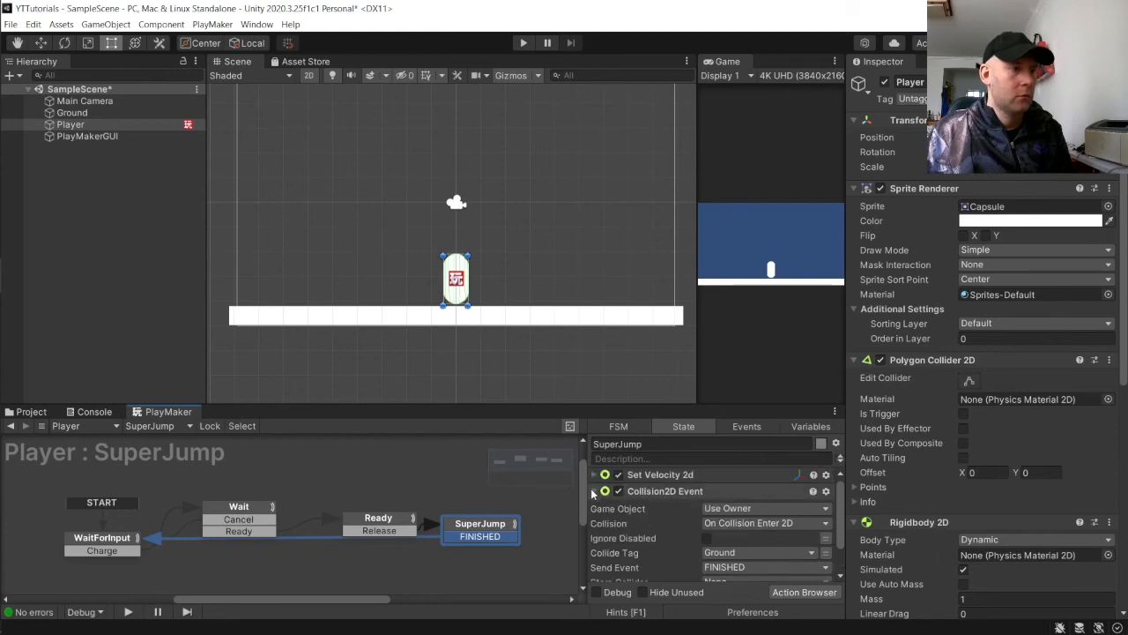
click(594, 491)
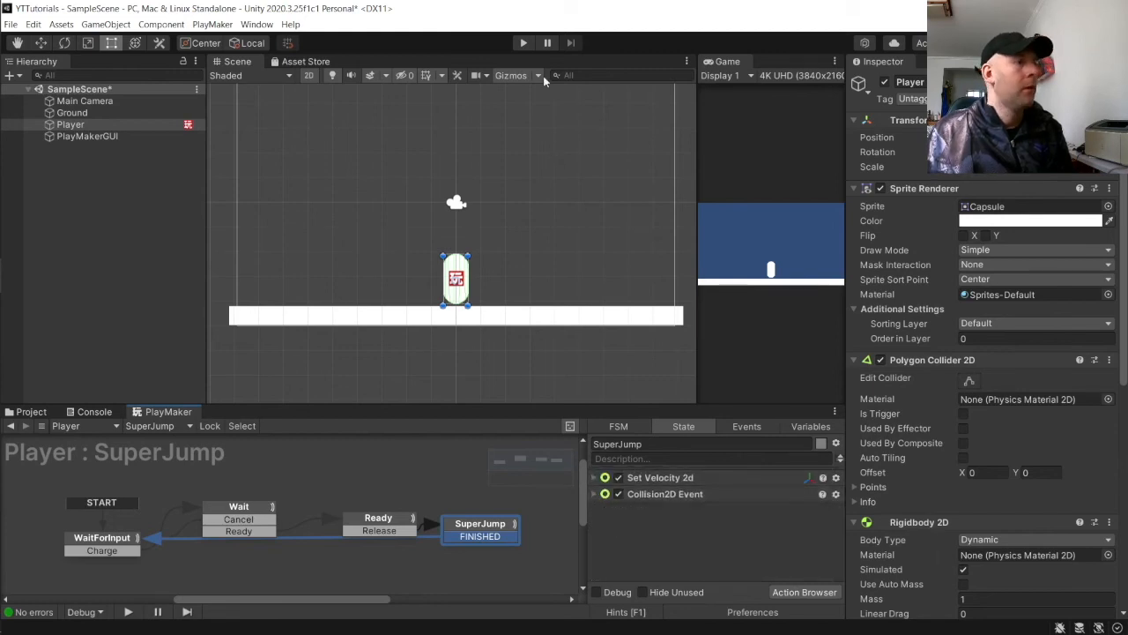
- Play-test the scene by moving the player, tapping Space and holding then releasing it, select the SuperJump state, and stop play mode
click(523, 45)
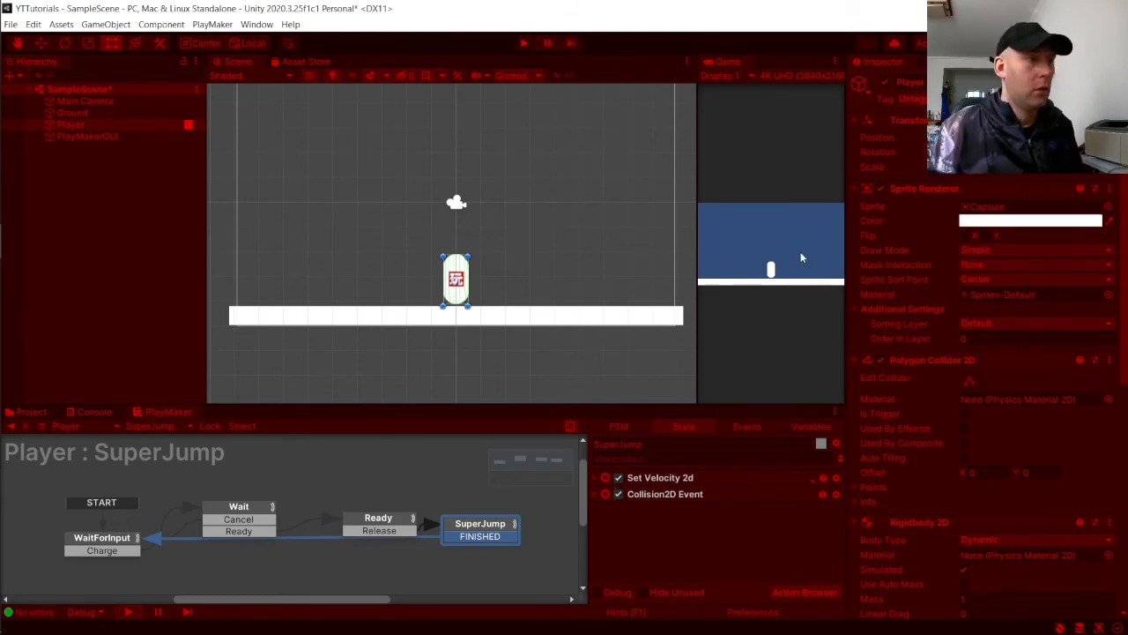
click(807, 276)
key(d)
key(a)
key(space)
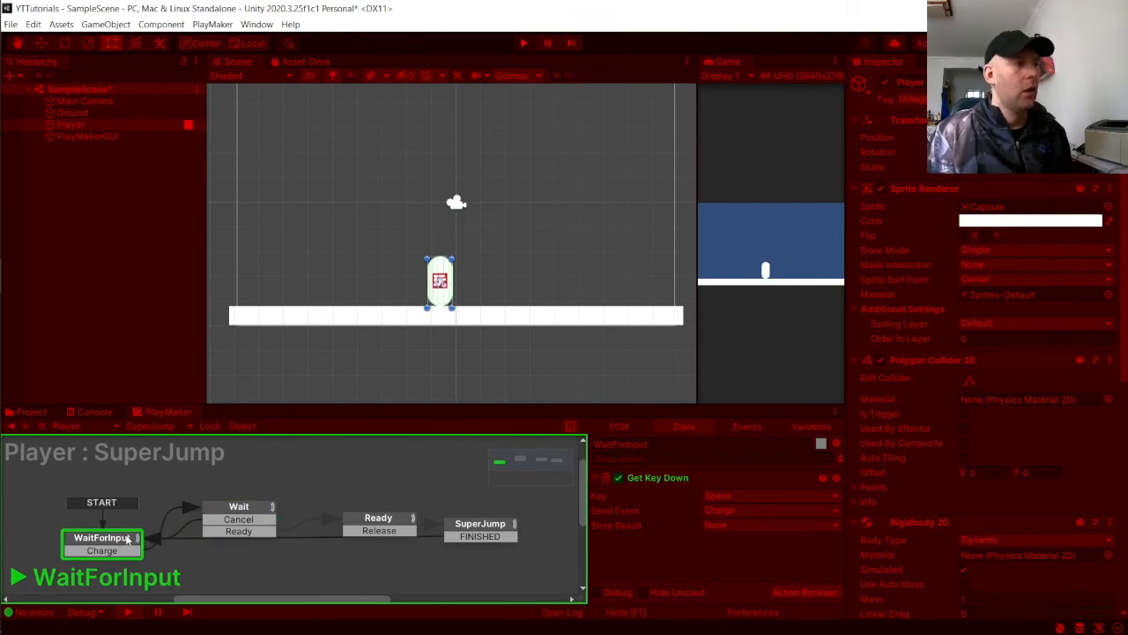
key(space)
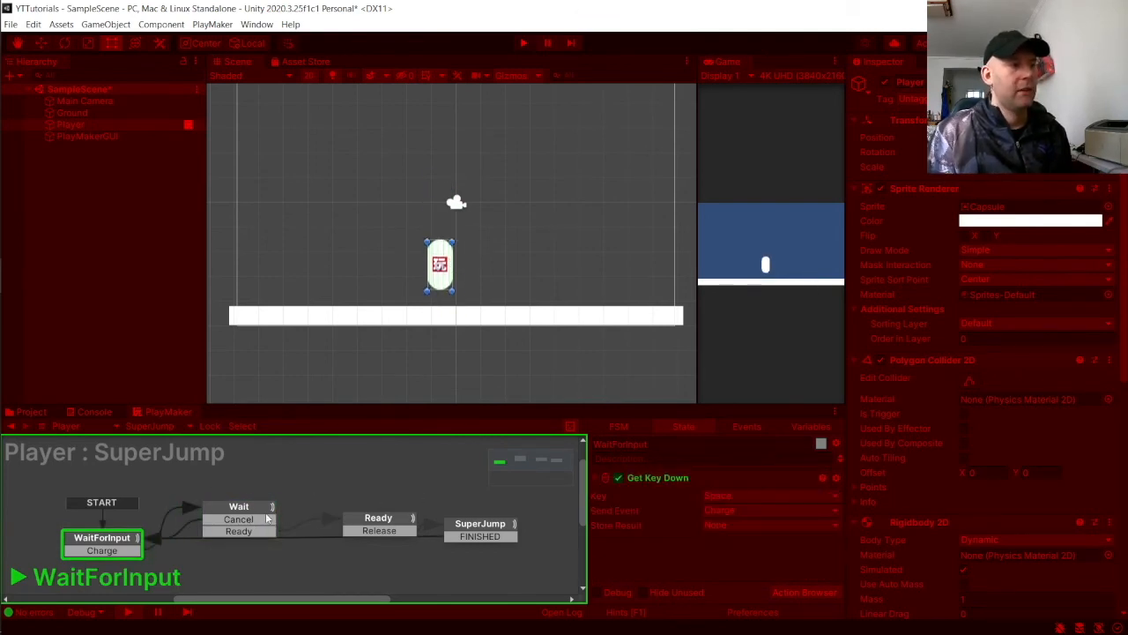
key(space)
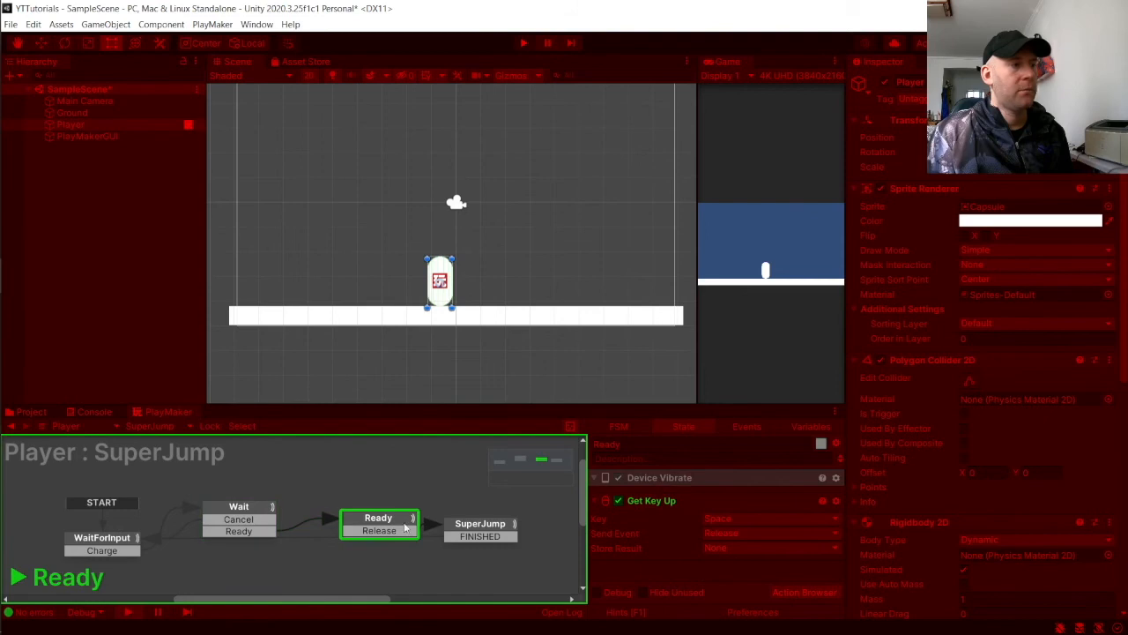
key(space)
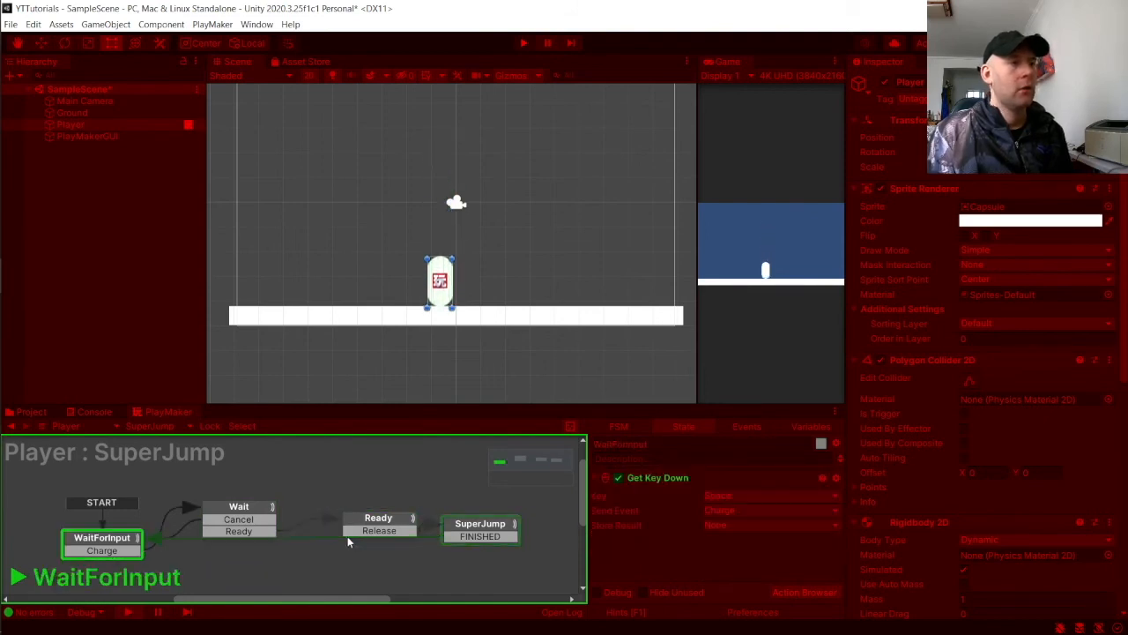
click(483, 529)
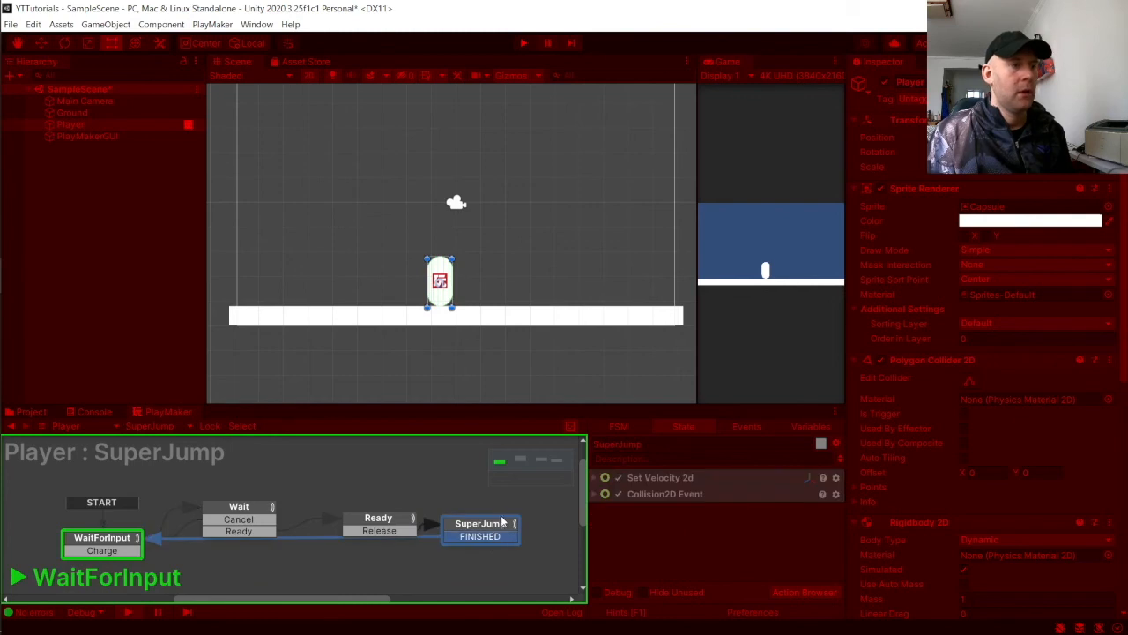
click(522, 43)
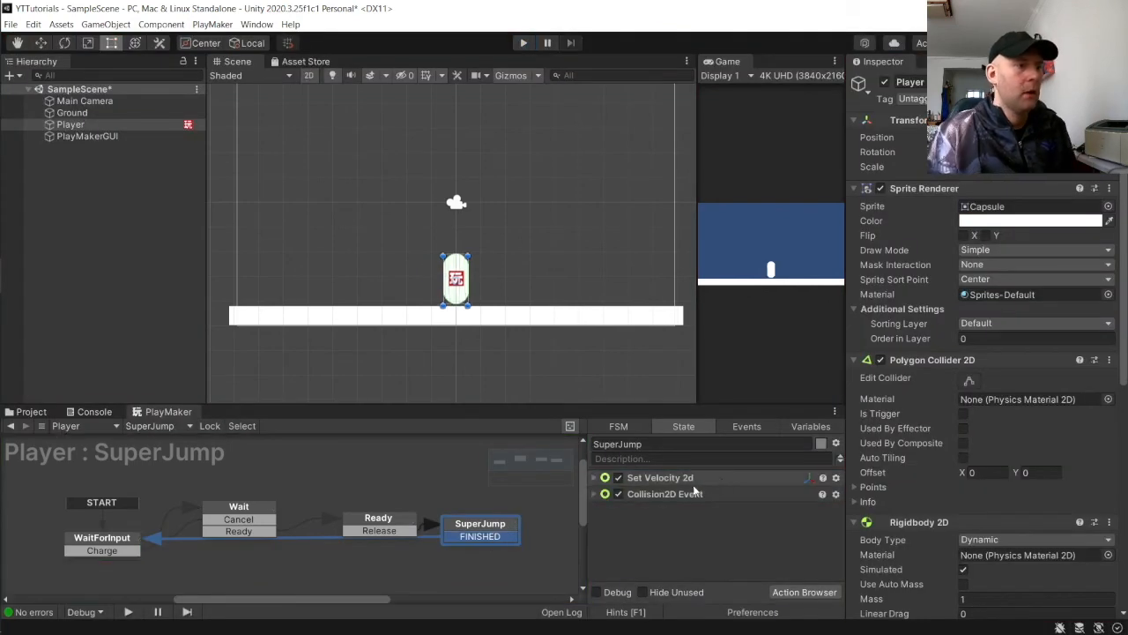
- Set the Y vector of the SuperJump state's Set Velocity 2d action to 50
click(596, 478)
click(760, 510)
text(50)
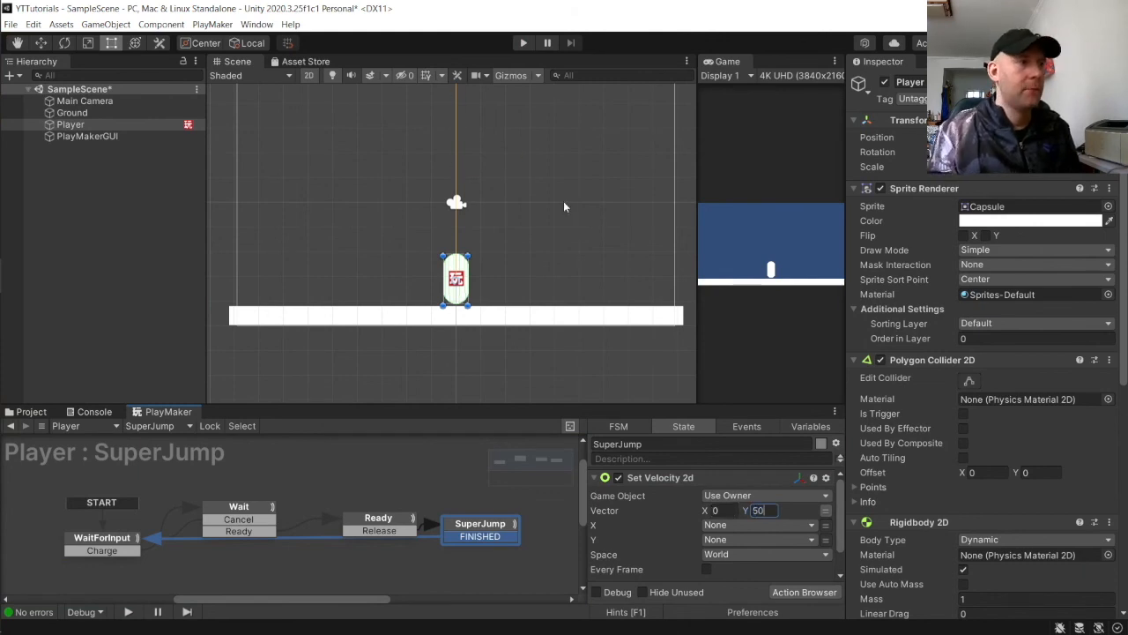
- Widen the Game view and play-test the super jump by holding and releasing Space, ending with play mode stopped
scroll(564, 201, down, 6)
scroll(459, 150, down, 1)
middle_drag(459, 150, 504, 150)
click(524, 42)
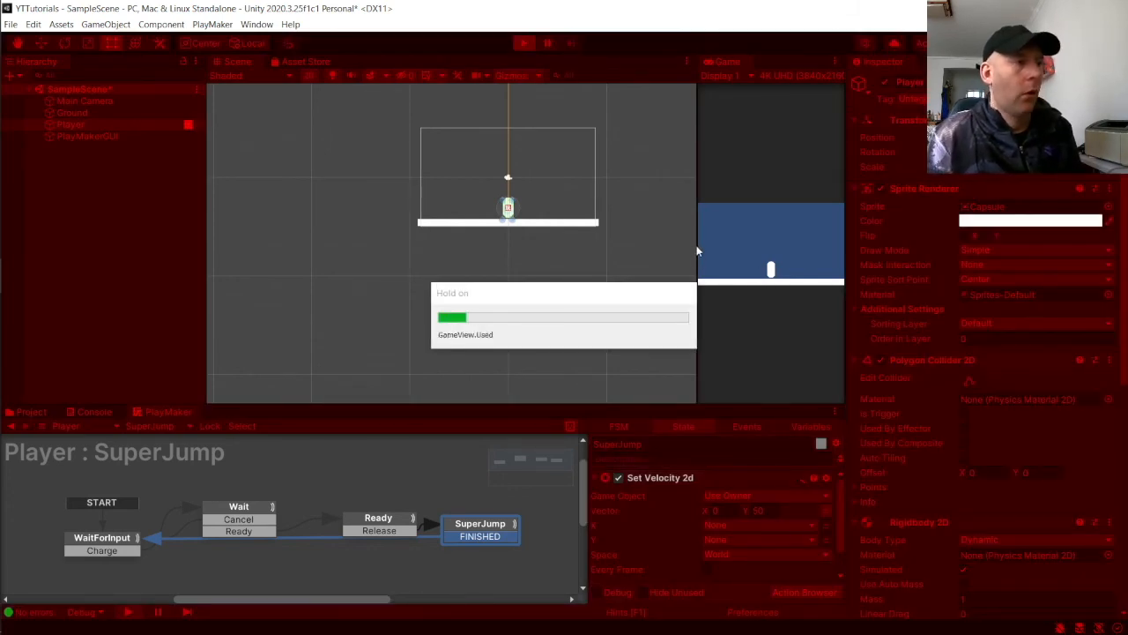
drag(697, 229, 562, 239)
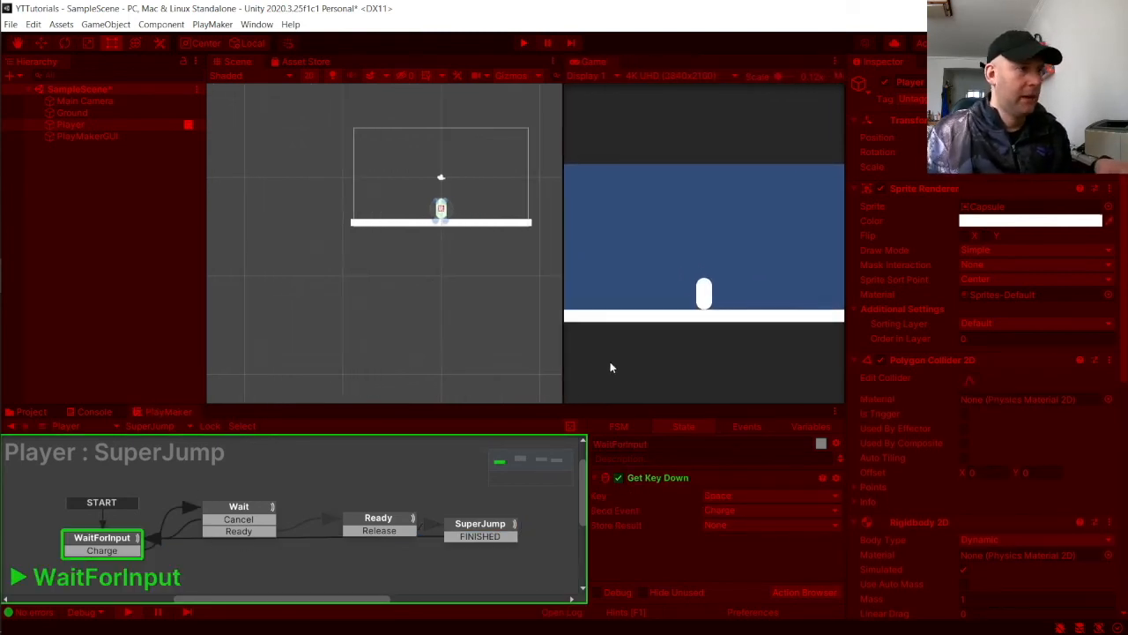
key(space)
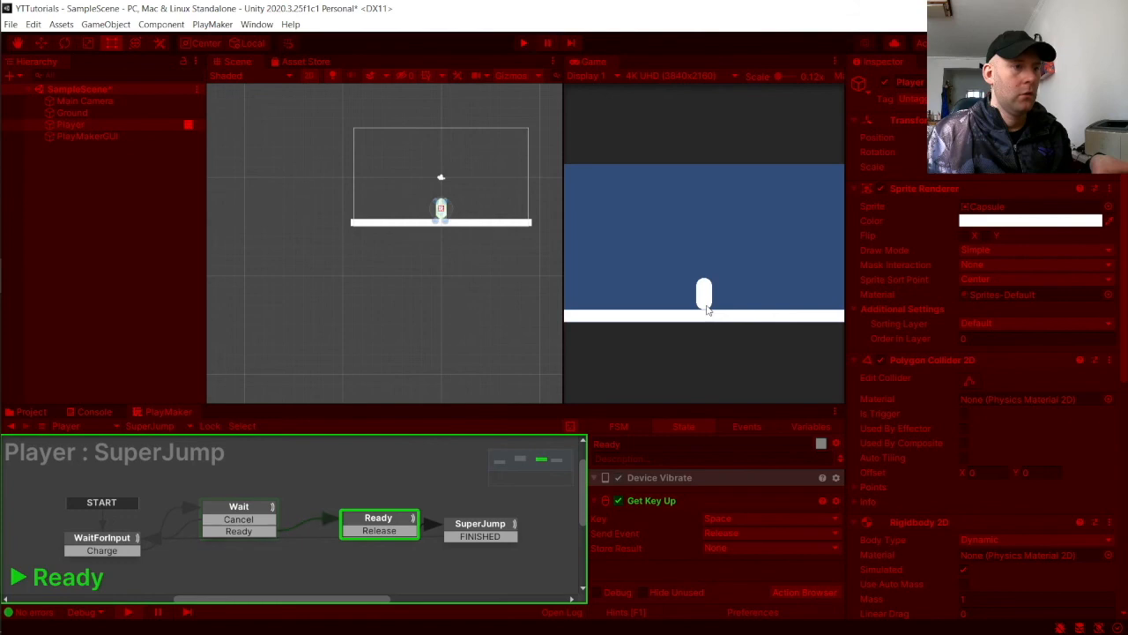
key(space)
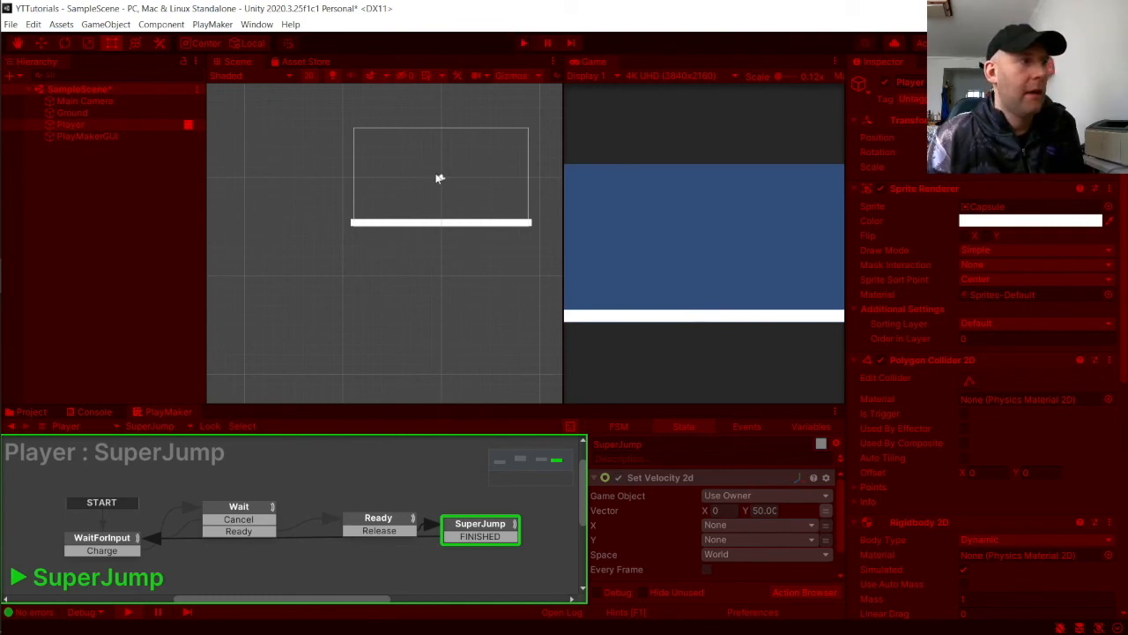
click(522, 42)
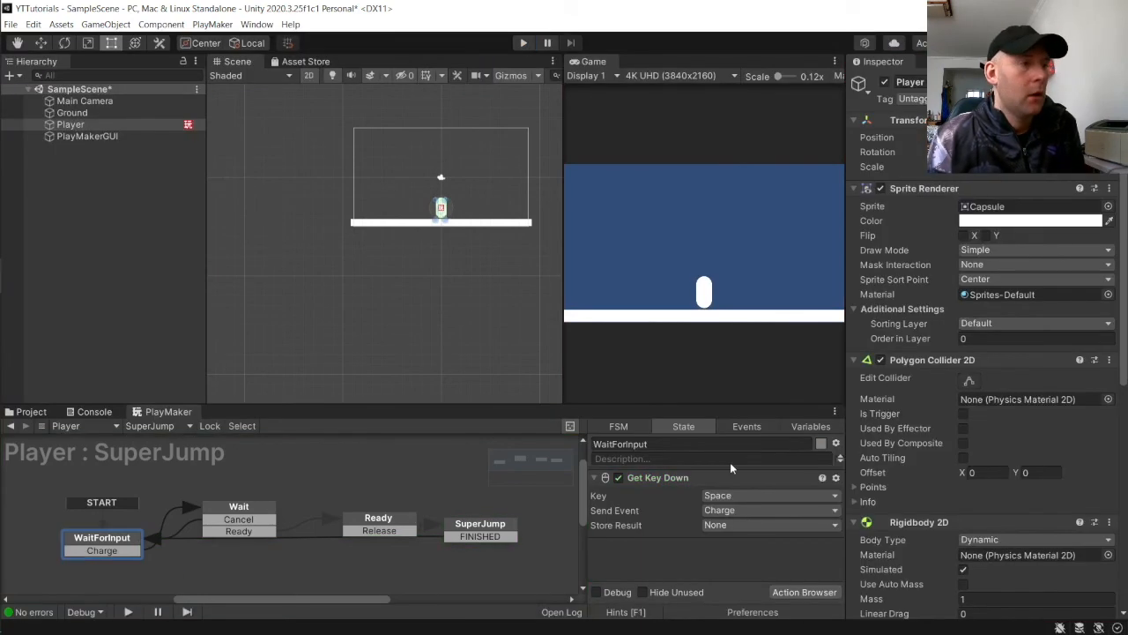
- Set the Y vector of the SuperJump state's Set Velocity 2d action to 15
click(515, 525)
click(758, 511)
text(15)
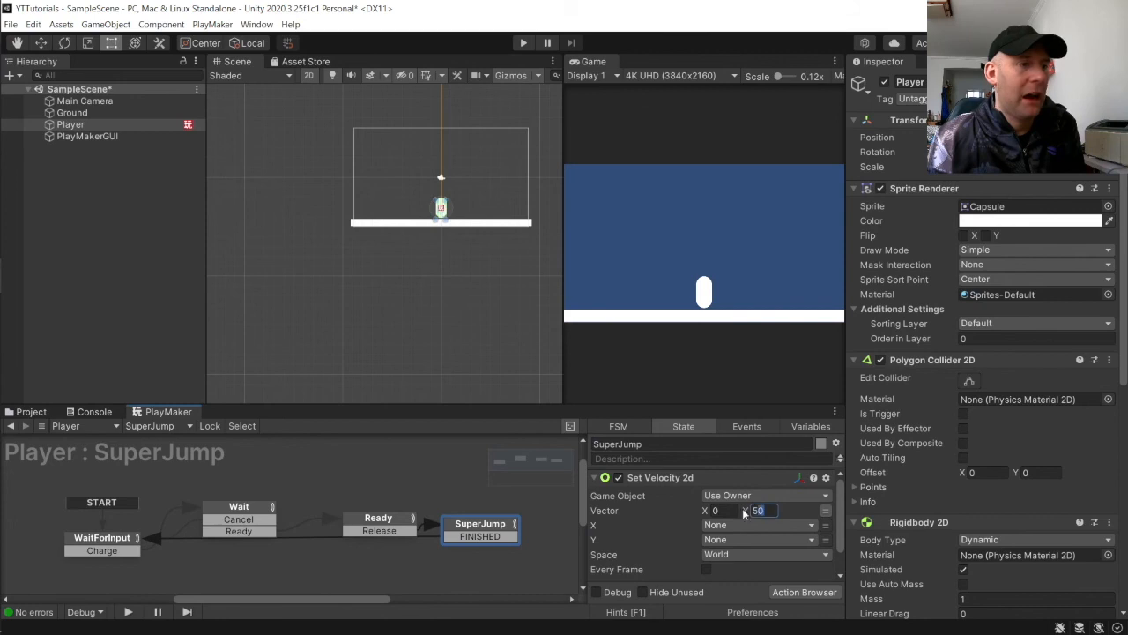
- Play-test the reduced super jump by holding Space until the Ready state, releasing it, and stopping play mode
click(524, 42)
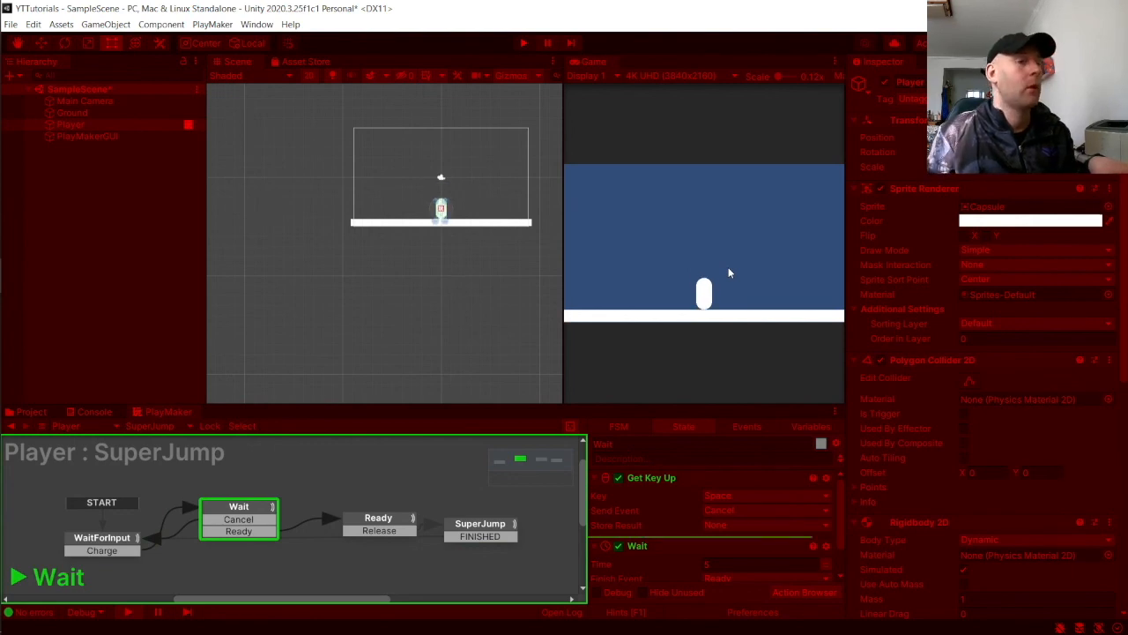
key(space)
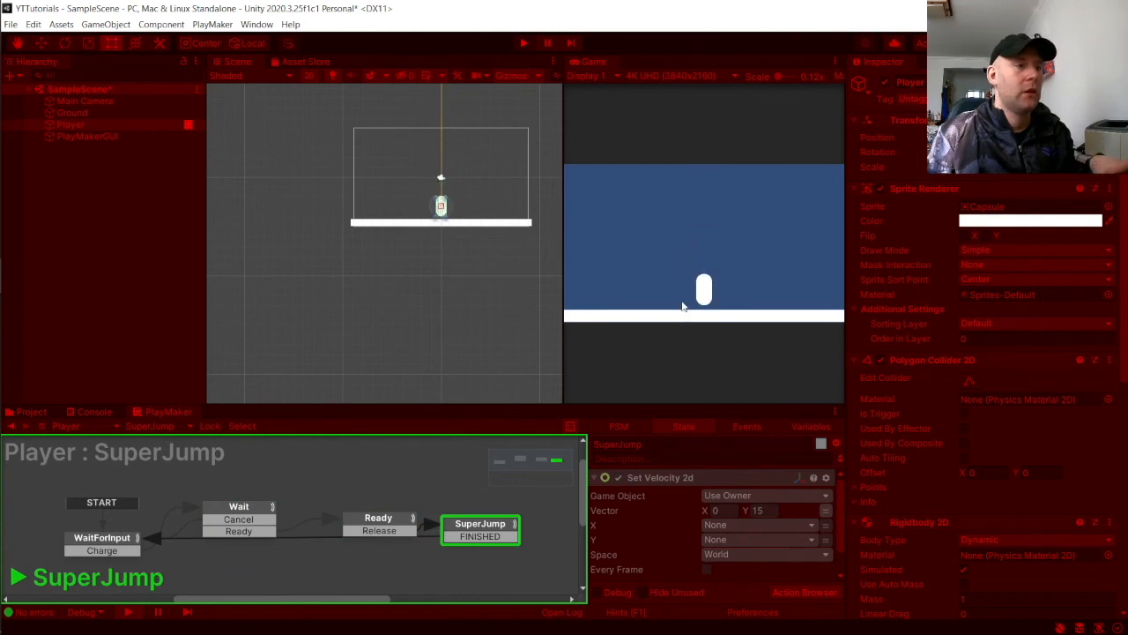
click(521, 44)
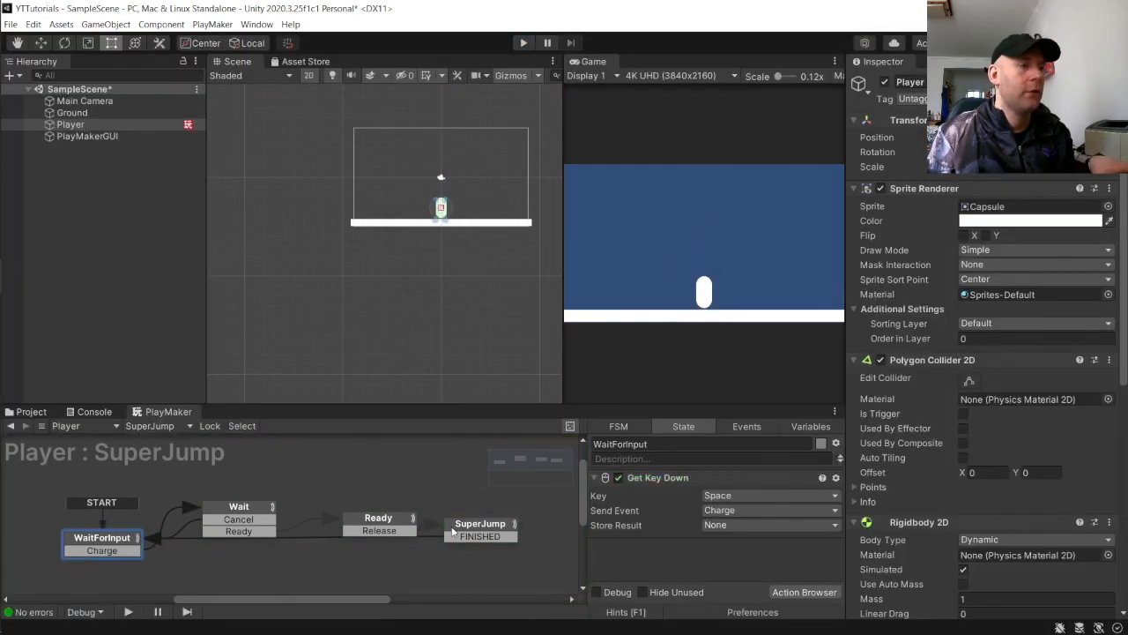
- Compare the Set Velocity 2d settings of the SuperJump state with those of the Jump state in the Player's Jump FSM
click(456, 529)
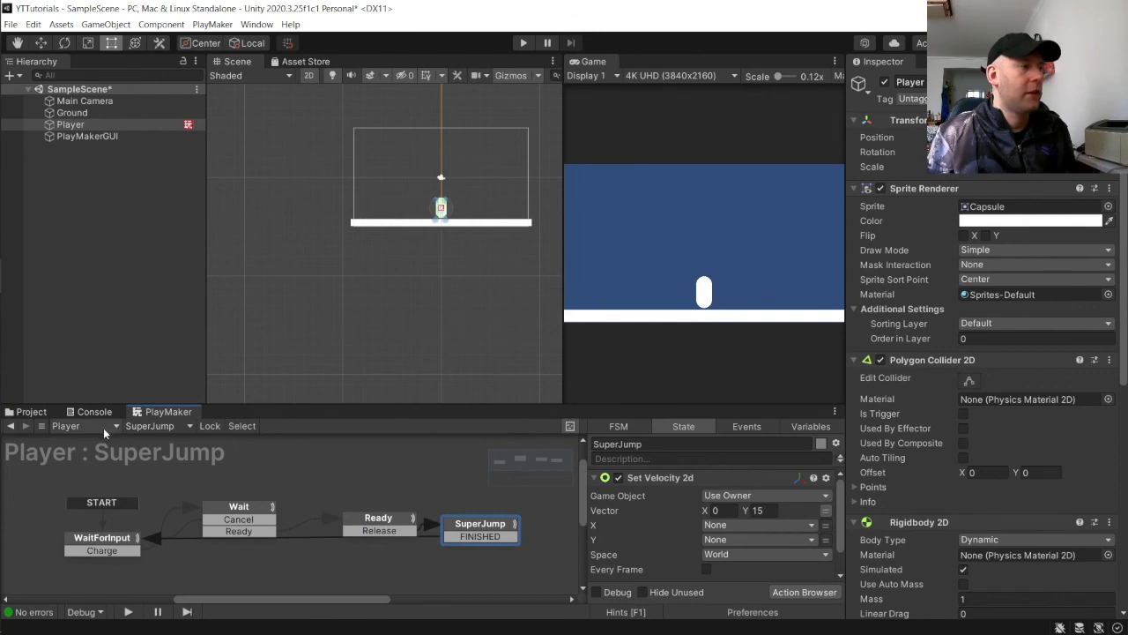
click(185, 428)
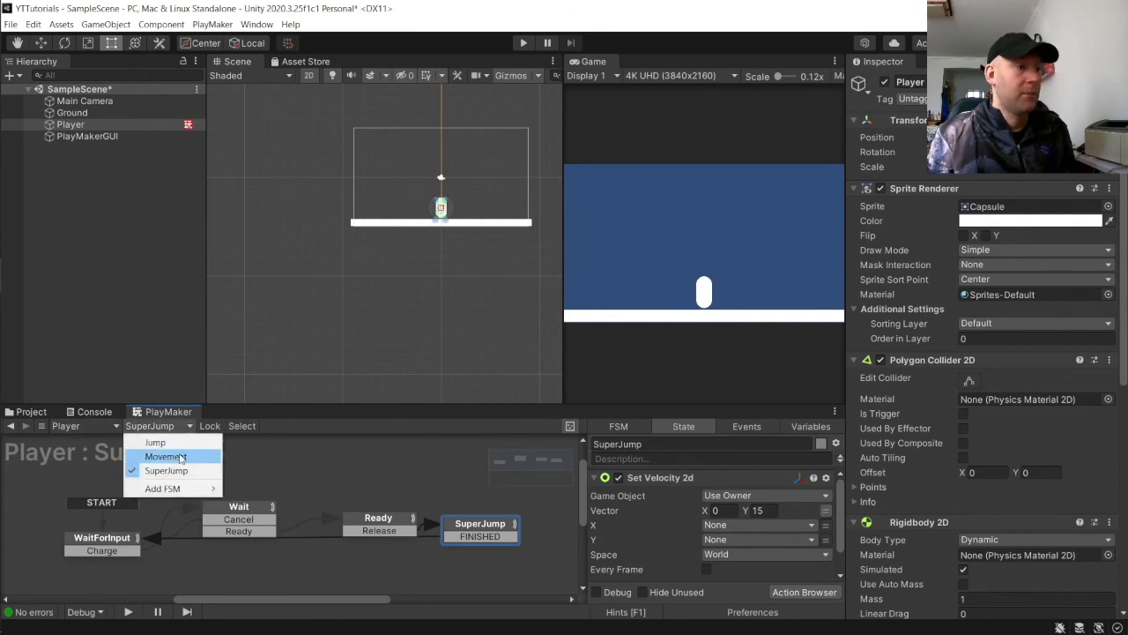
click(155, 442)
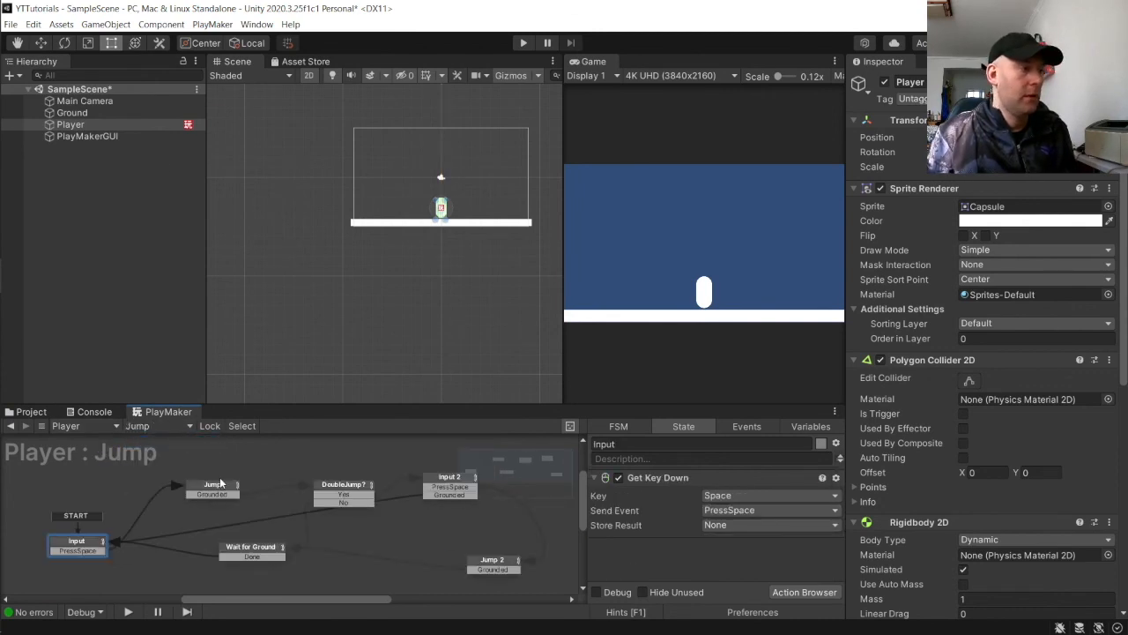
click(225, 490)
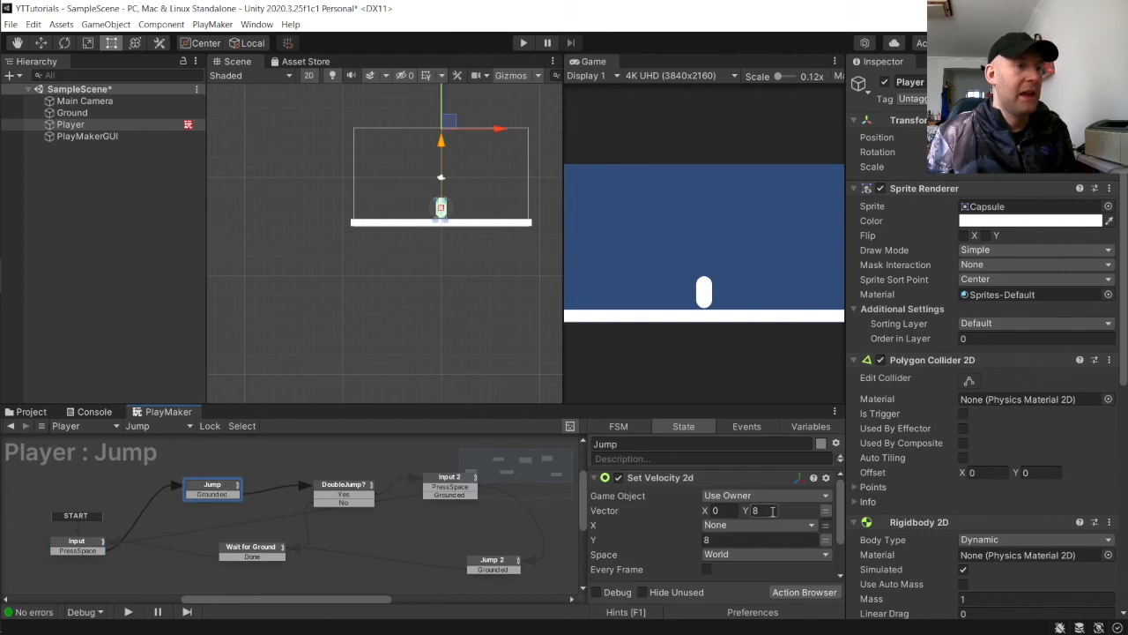